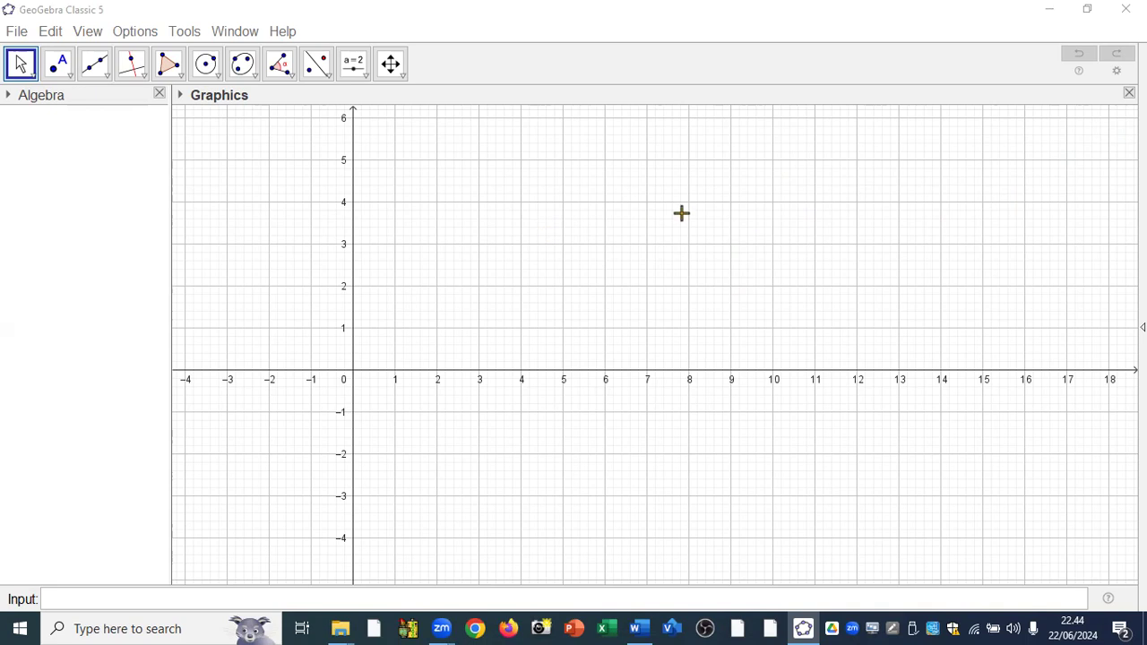
Close the Graphics view and place the GeoGebra window side by side with the Word document of exercises
click(87, 35)
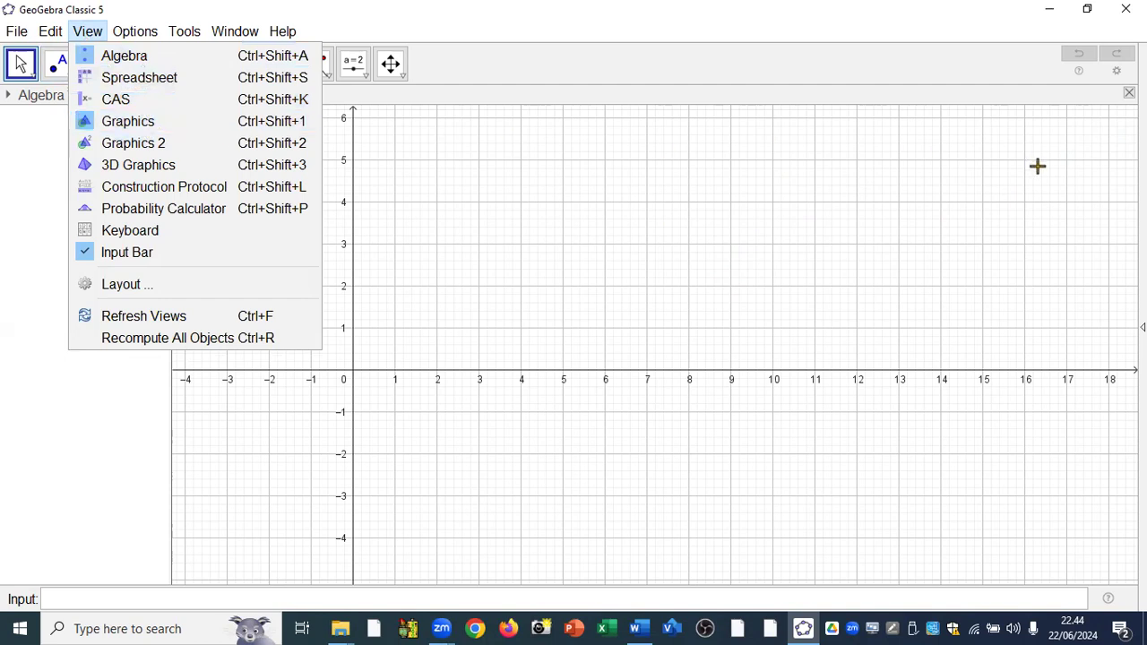
click(1120, 145)
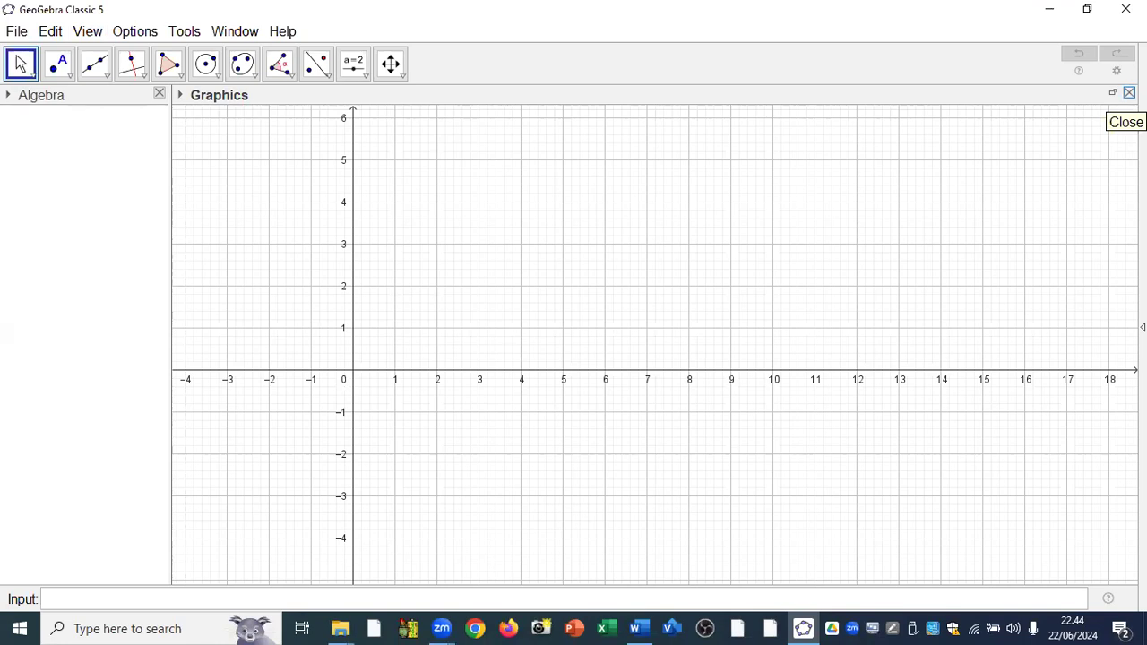
click(1129, 93)
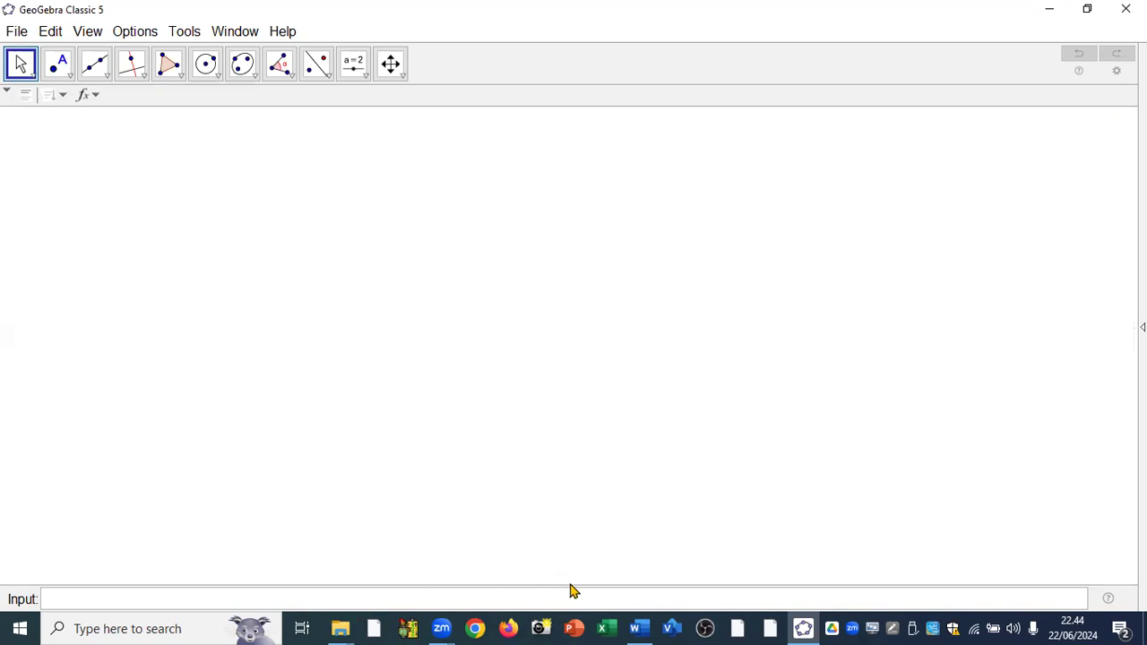
key(super+Right)
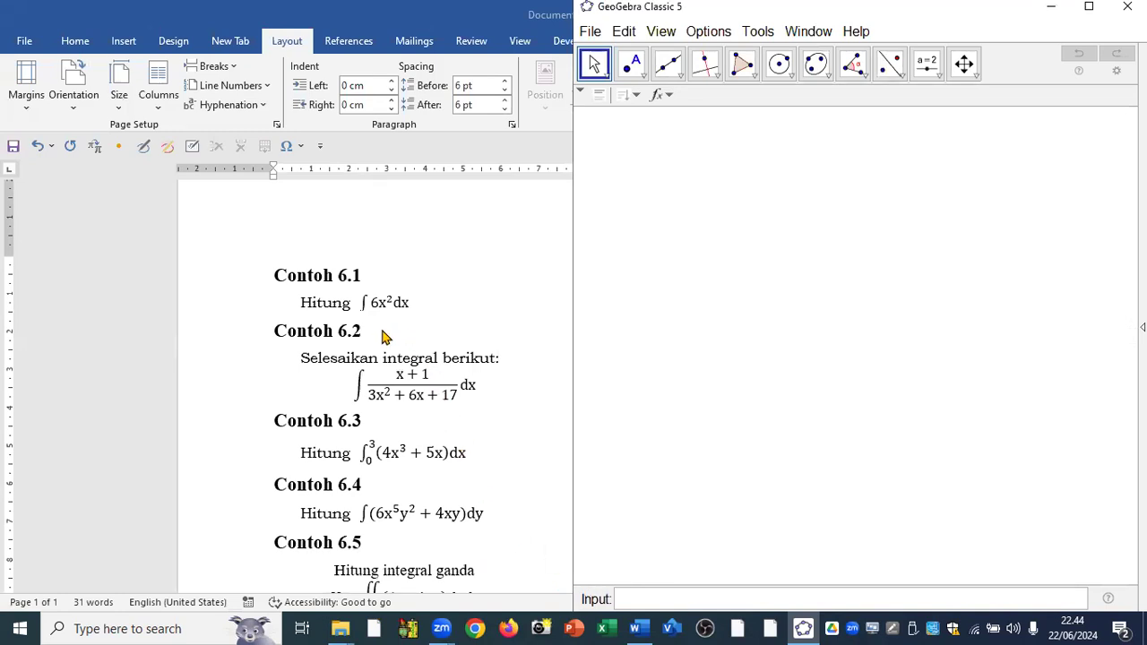
Compute the indefinite integral of 6x^2 directly with the single-function Integral command
click(652, 601)
text(int)
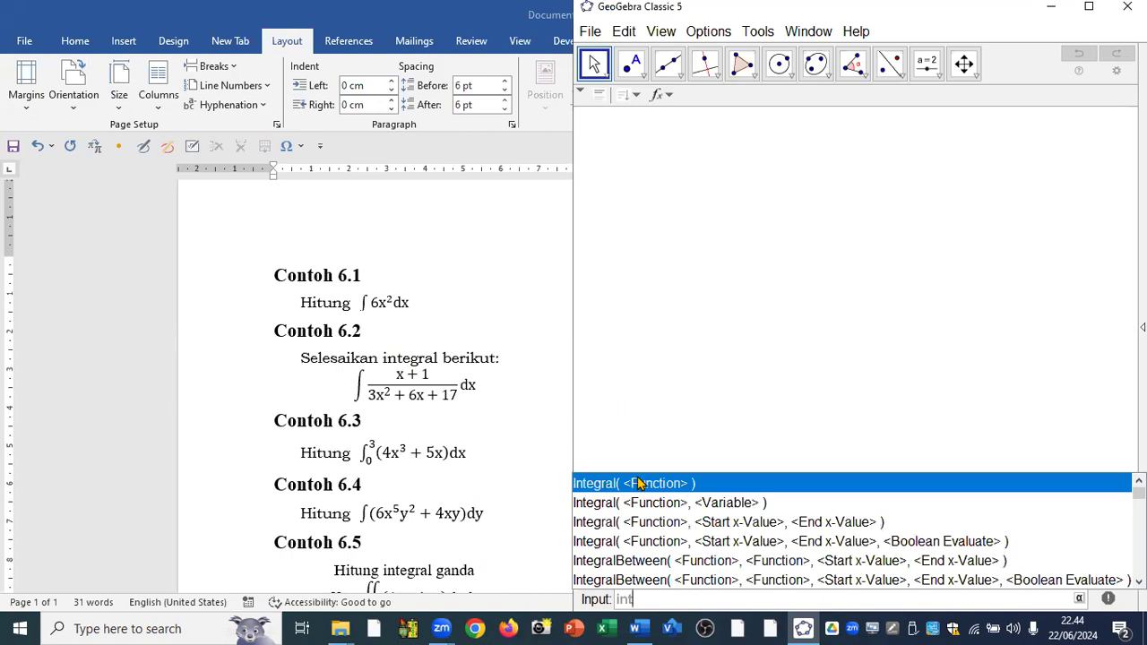
click(638, 484)
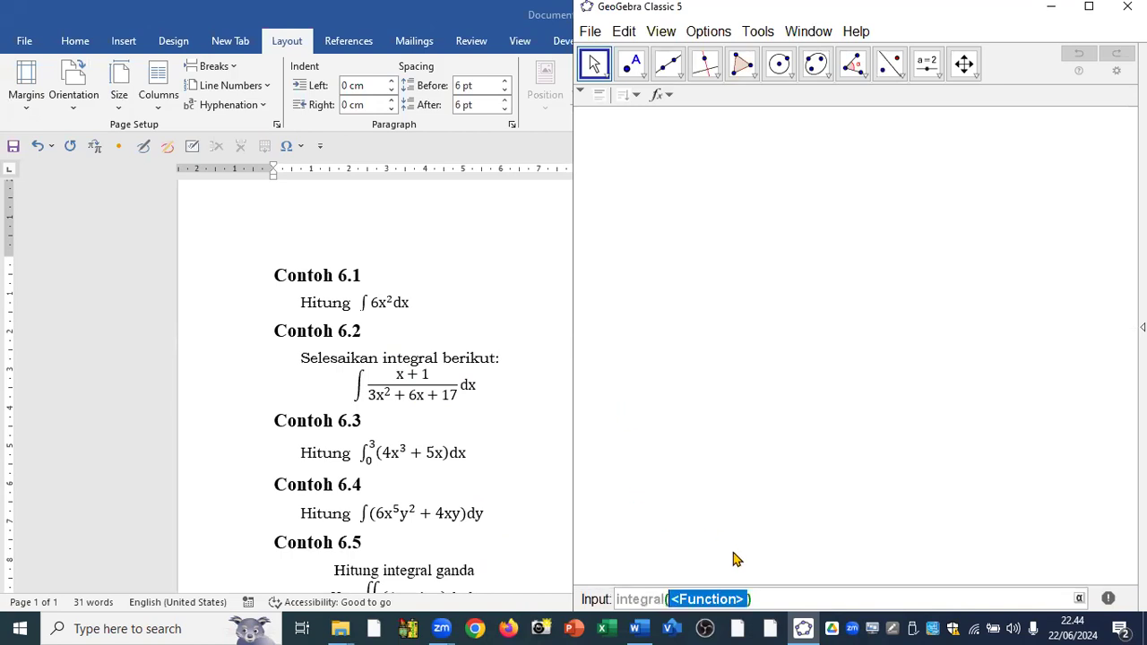
text(6x^2)
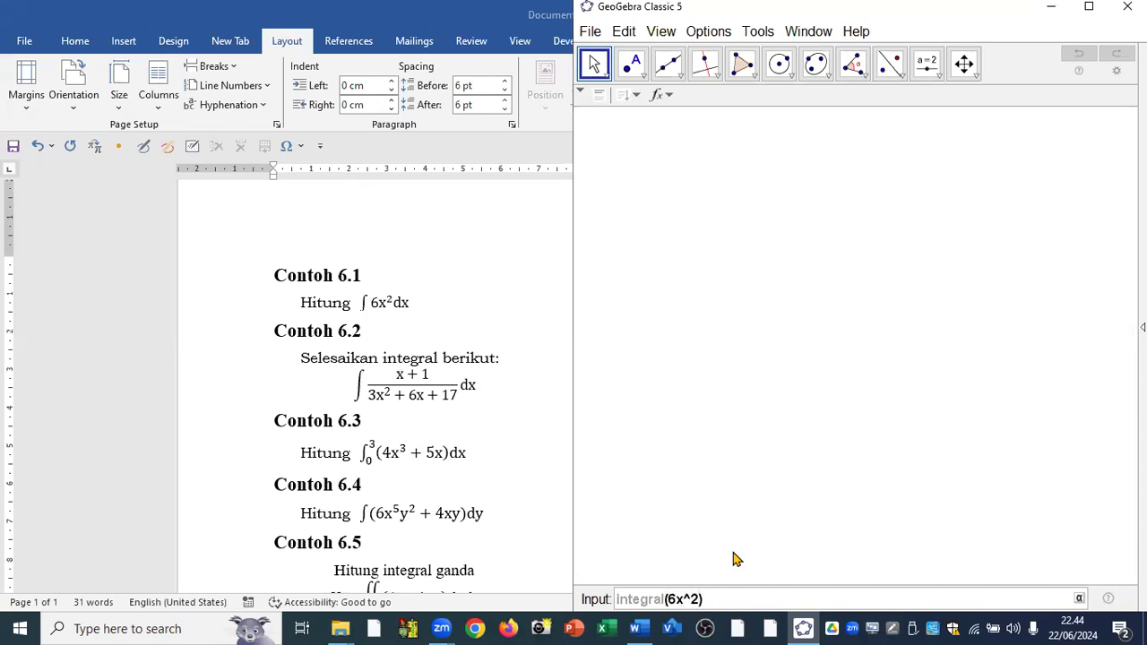
key(Return)
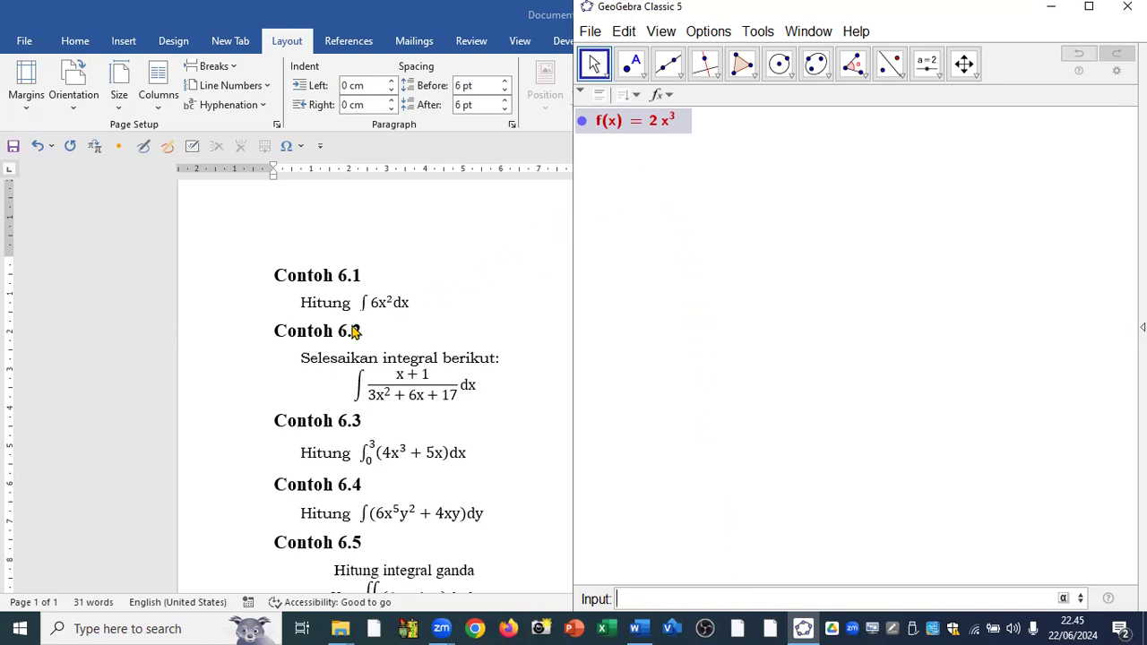
Delete the integral result and define the function f=6x^2
right_click(653, 128)
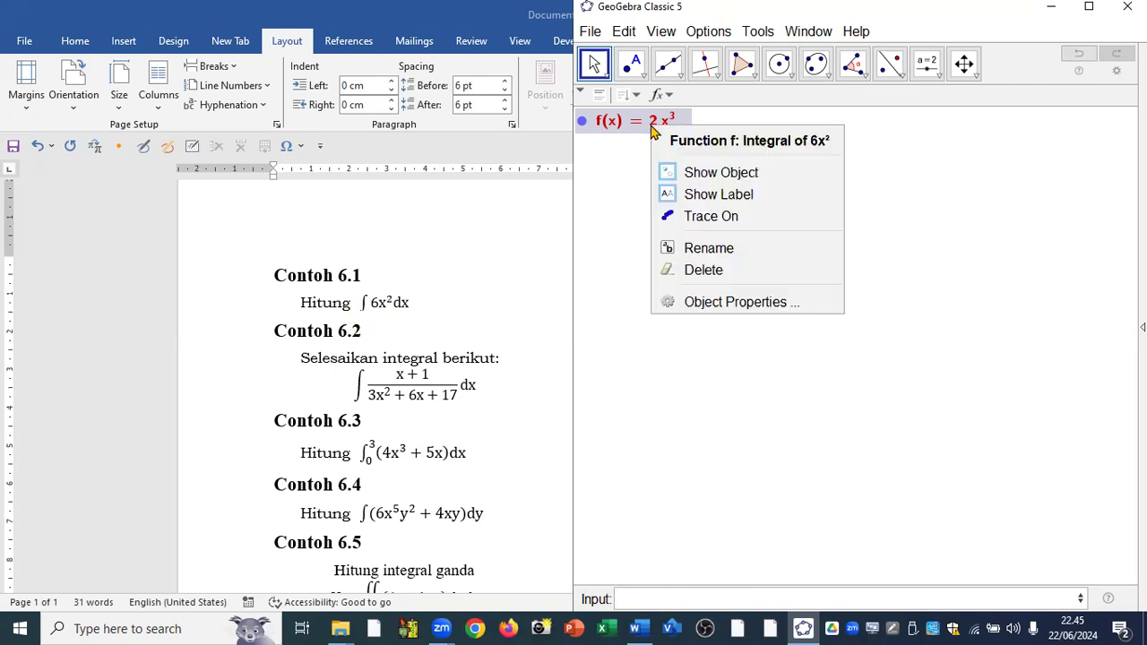
click(700, 271)
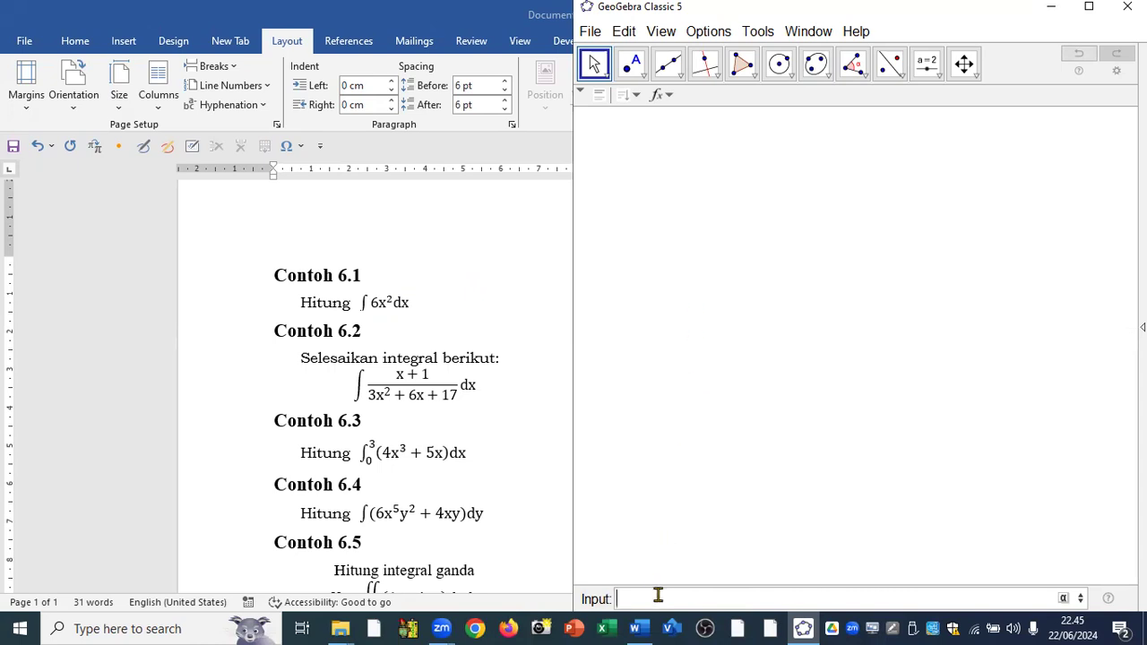
text(f=6x^2)
key(Return)
Compute the indefinite integral of the stored function f=6x^2 with the Integral command
text(inte)
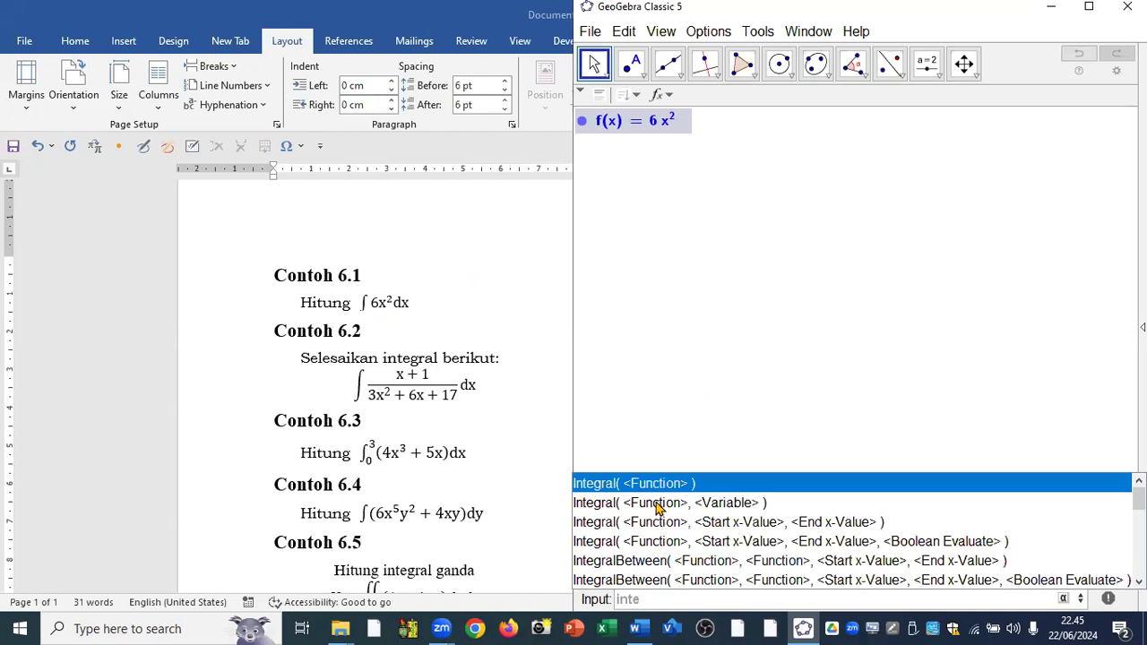
click(654, 489)
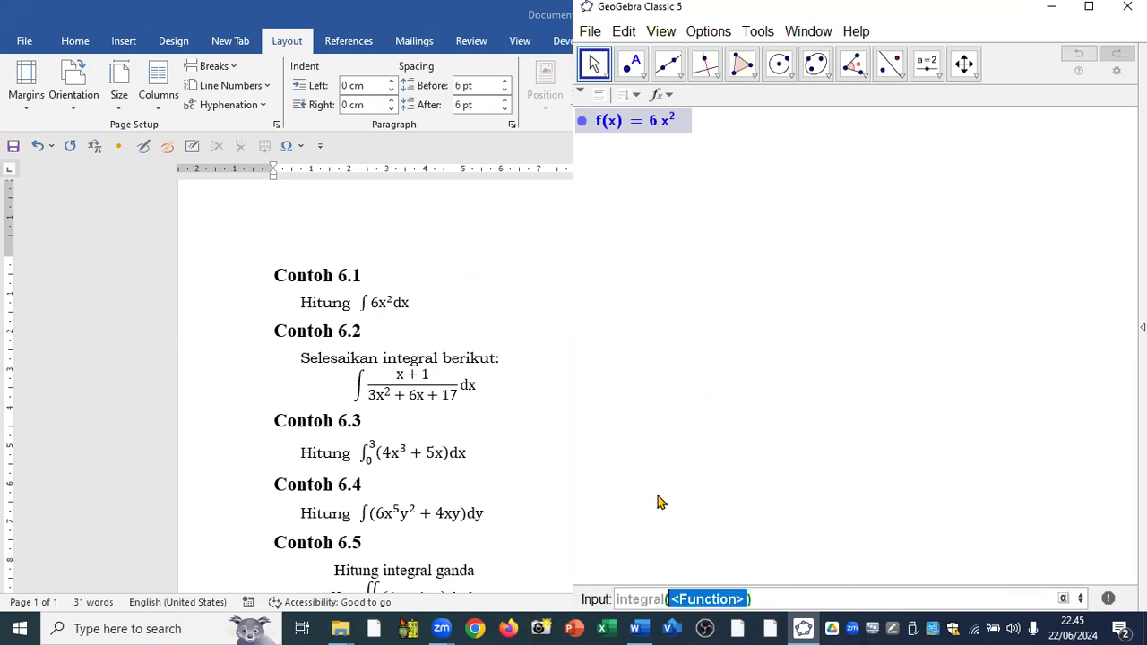
text(f)
key(Return)
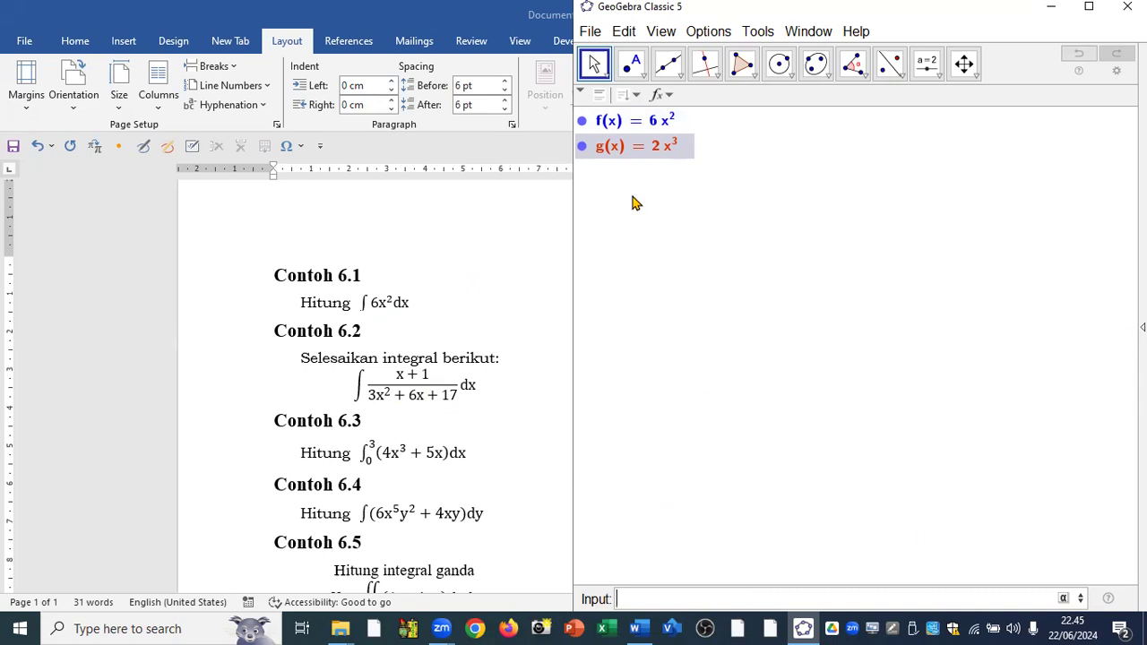
Delete f together with its integral and define the Contoh 6.2 function f=(x+1)/(3x^2+6x+17)
right_click(627, 135)
click(678, 280)
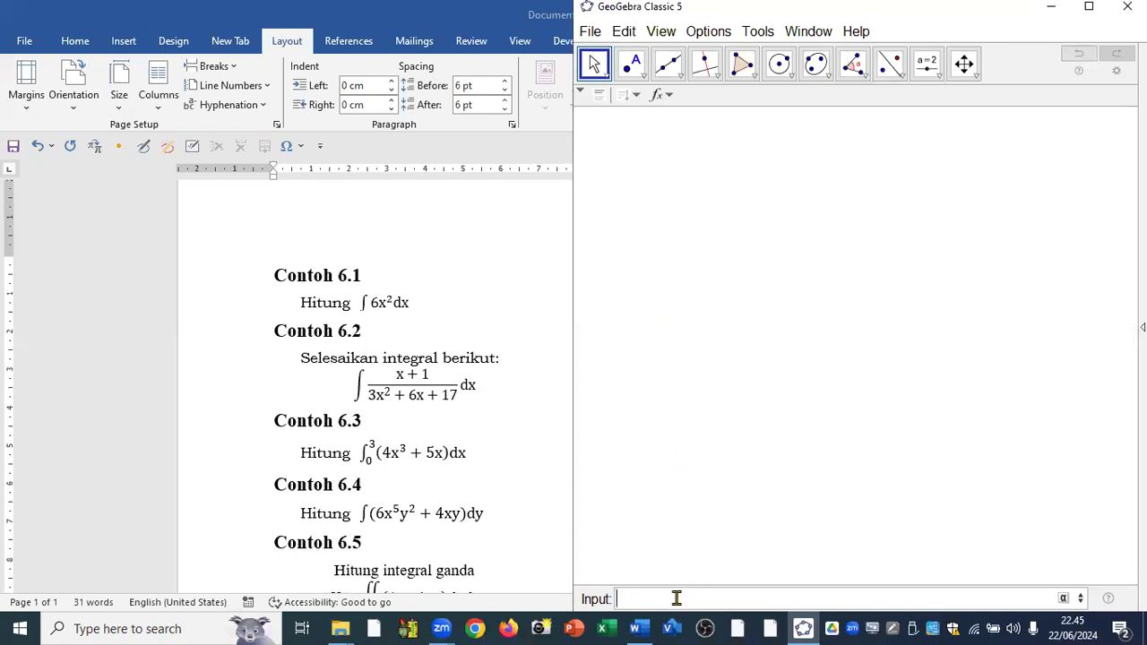
text(f=)
text((x))
text(+1)
key(Right)
key(shift+Left)
key(Right)
key(Right)
text(/(3x^2+6x+17)
key(Return)
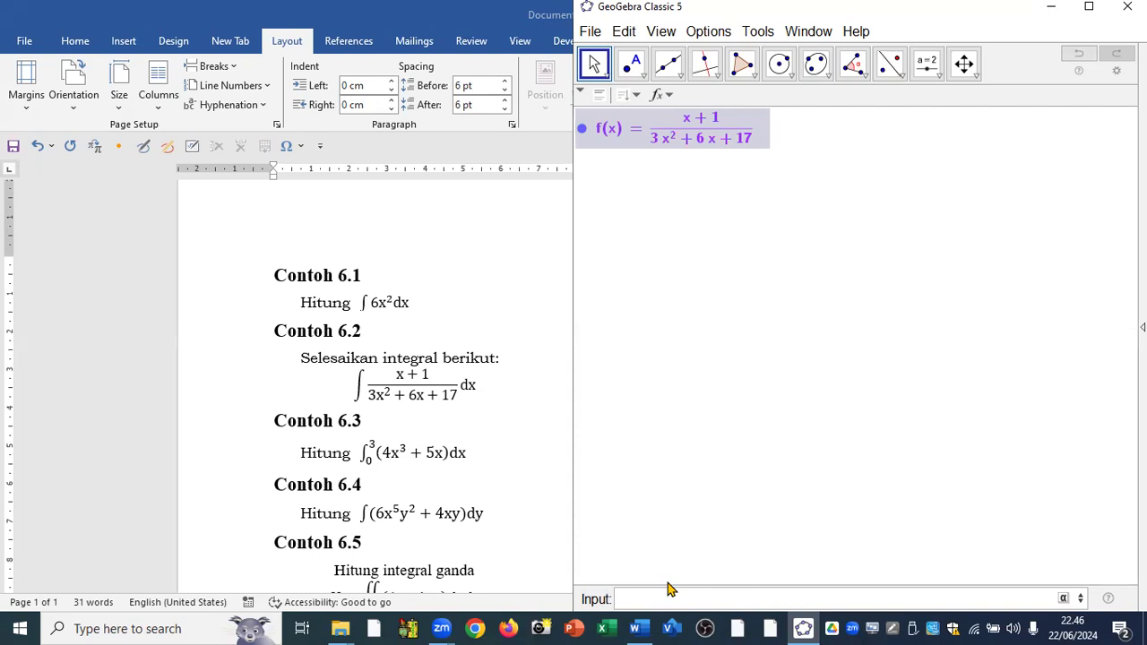
Compute the indefinite integral of the rational function f with the Integral command
text(int)
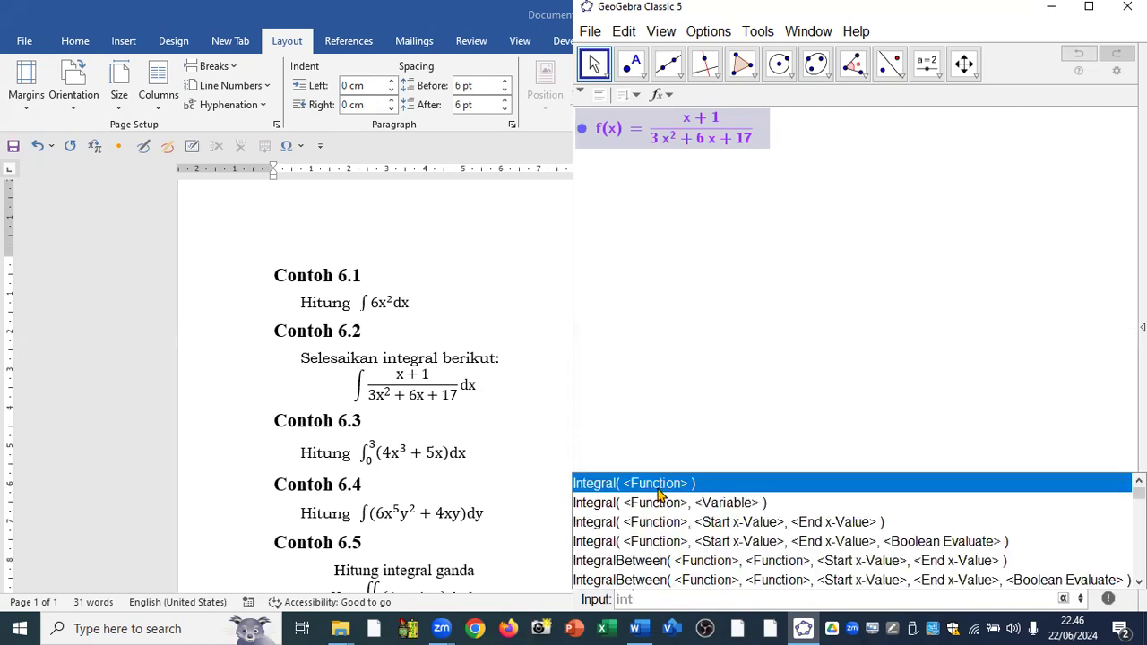
click(657, 485)
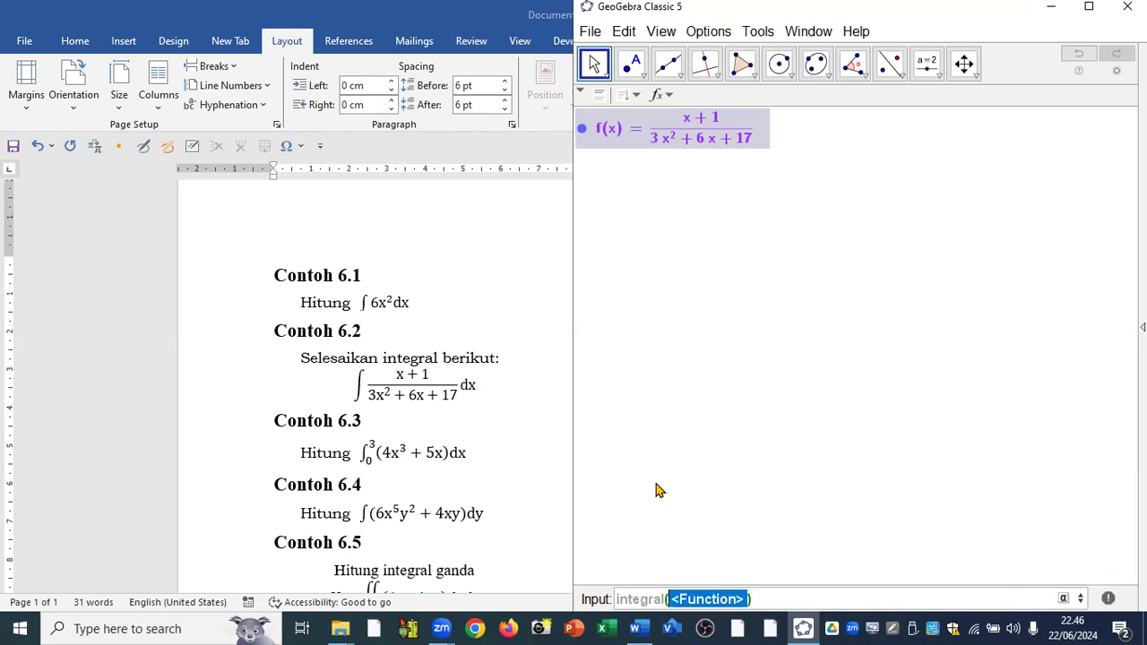
text(f)
key(Return)
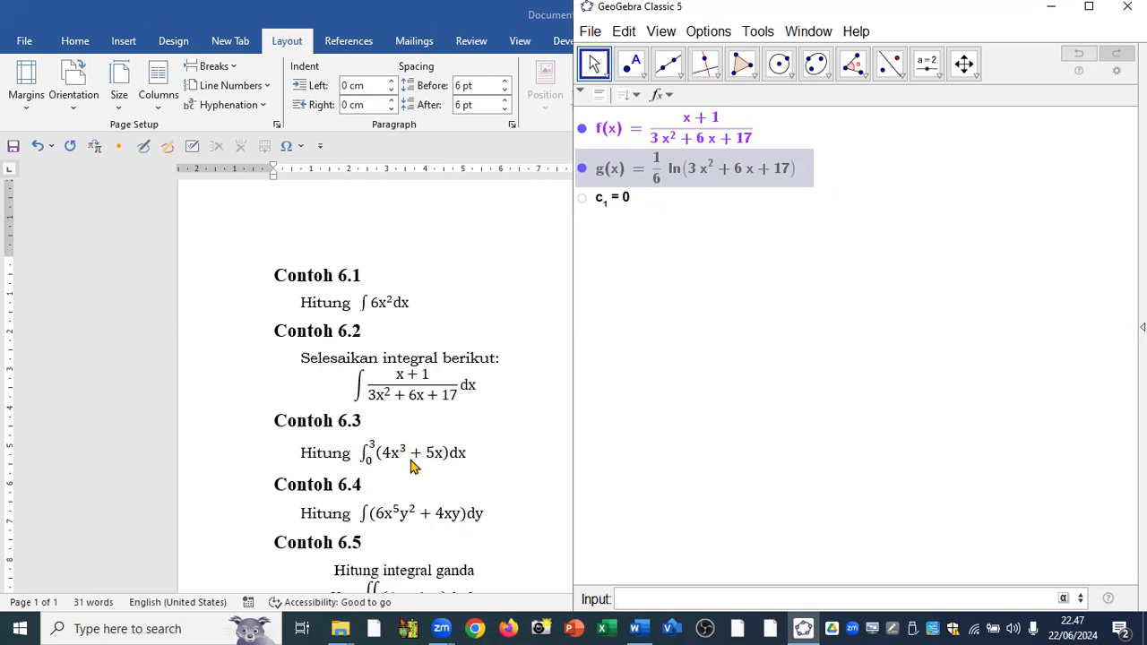
Delete the rational function and the leftover constant, and define the Contoh 6.3 function g=4x^3+5x
right_click(712, 137)
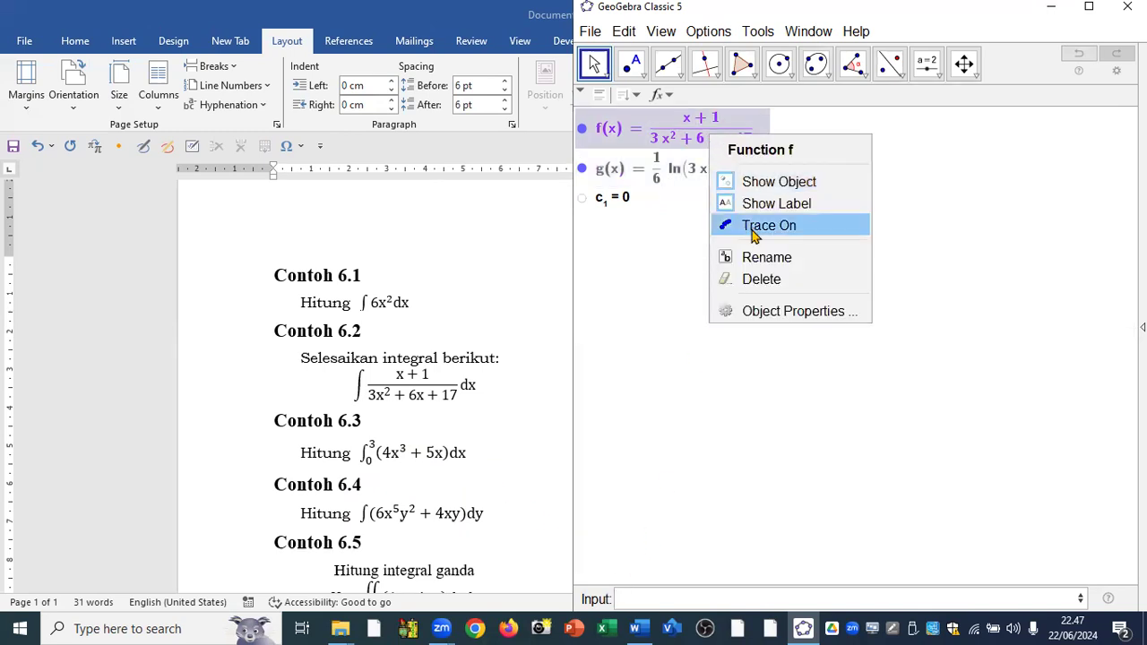
click(764, 280)
right_click(617, 119)
click(662, 222)
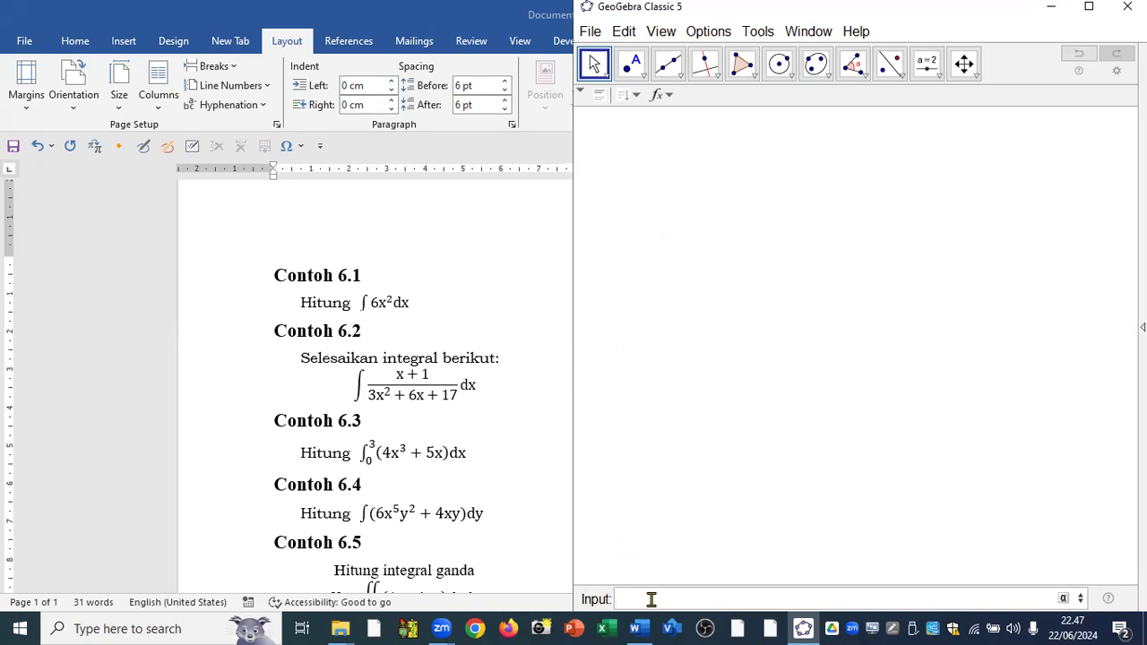
text(g=4x^3+5x)
key(Return)
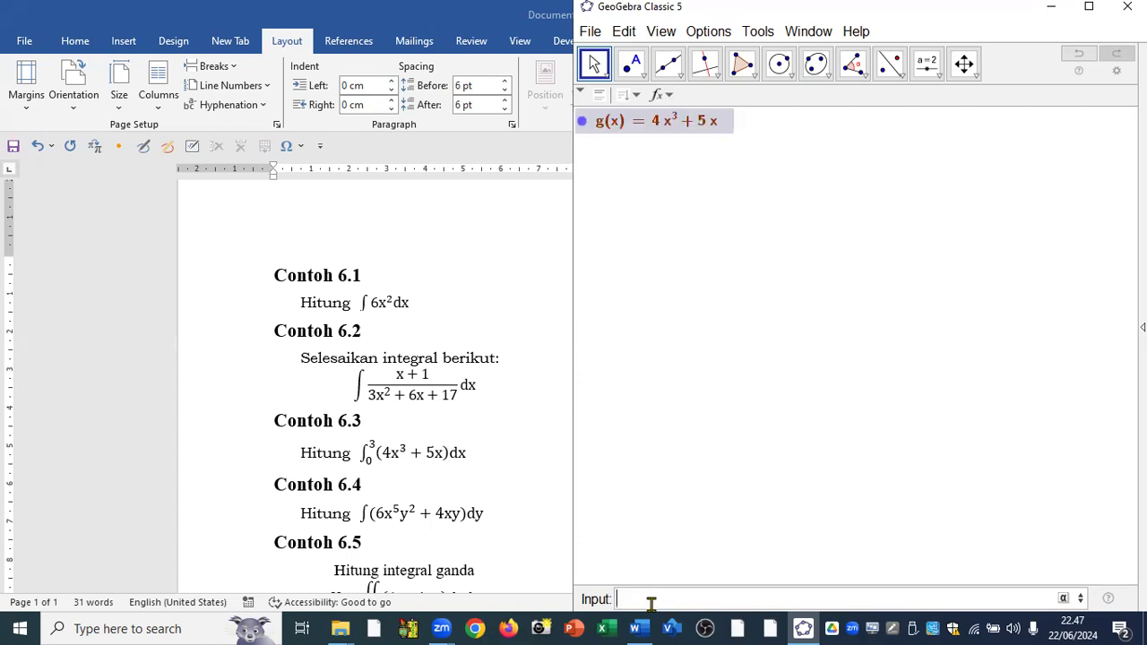
Compute the definite integral of g with start x-value 0 and end x-value 3
text(inte)
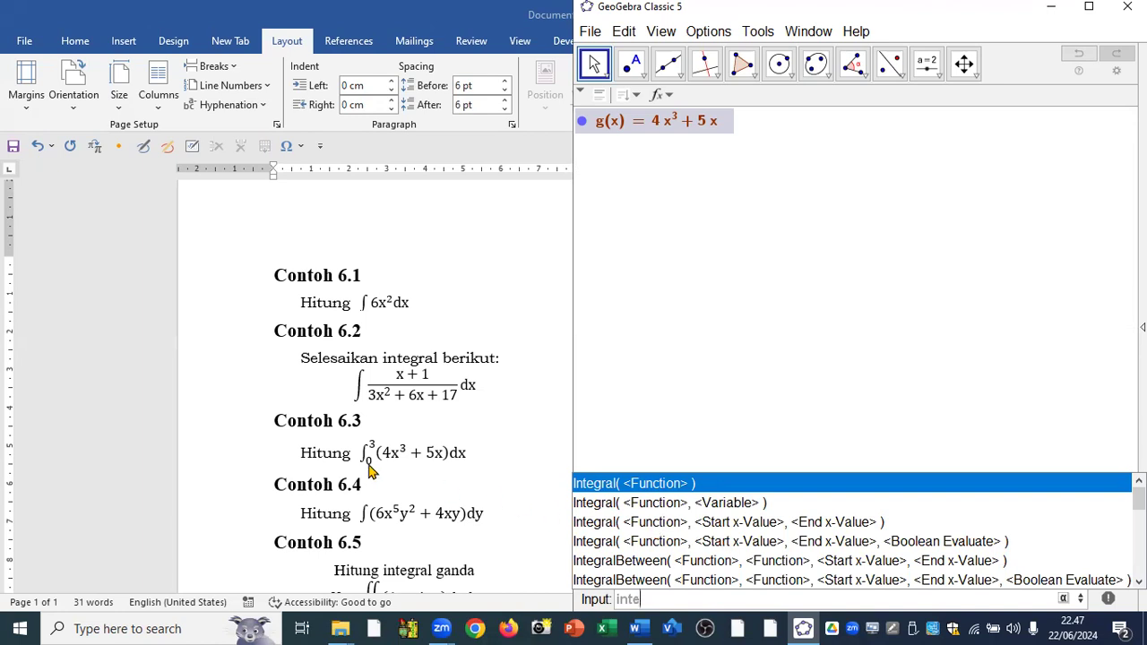
click(633, 525)
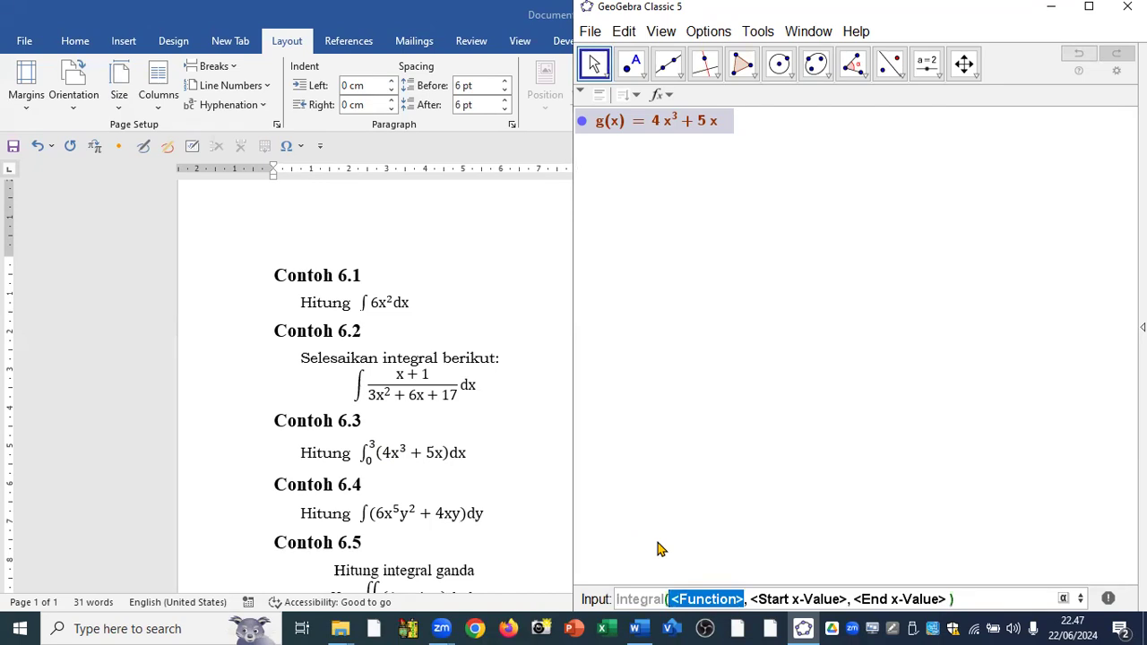
text(g)
key(Tab)
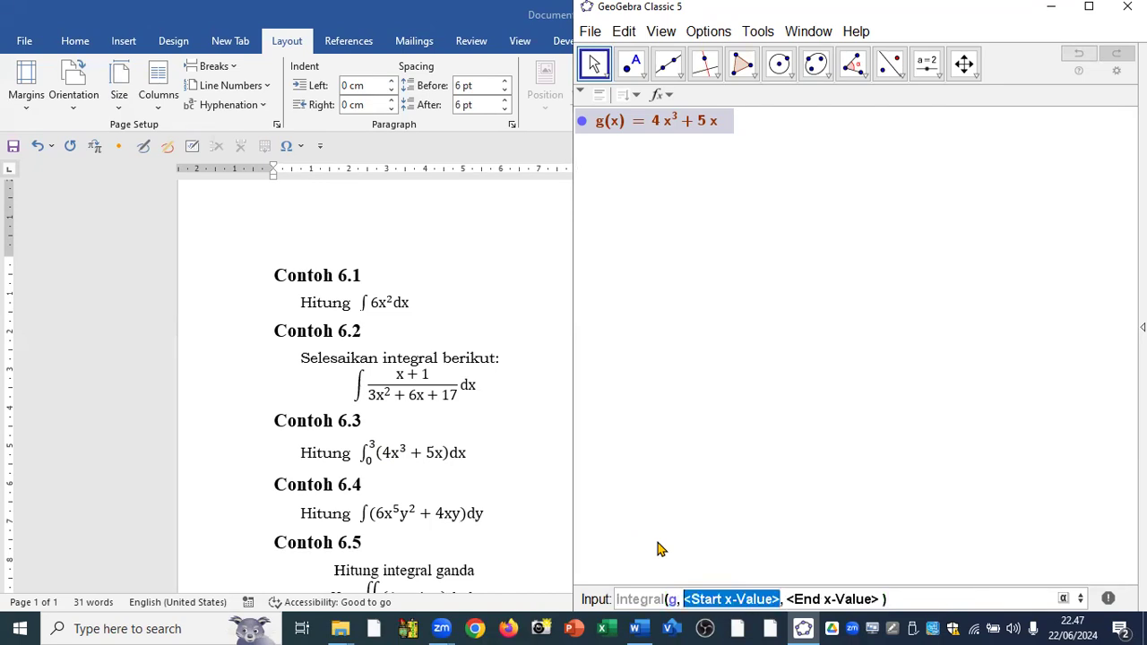
text(0)
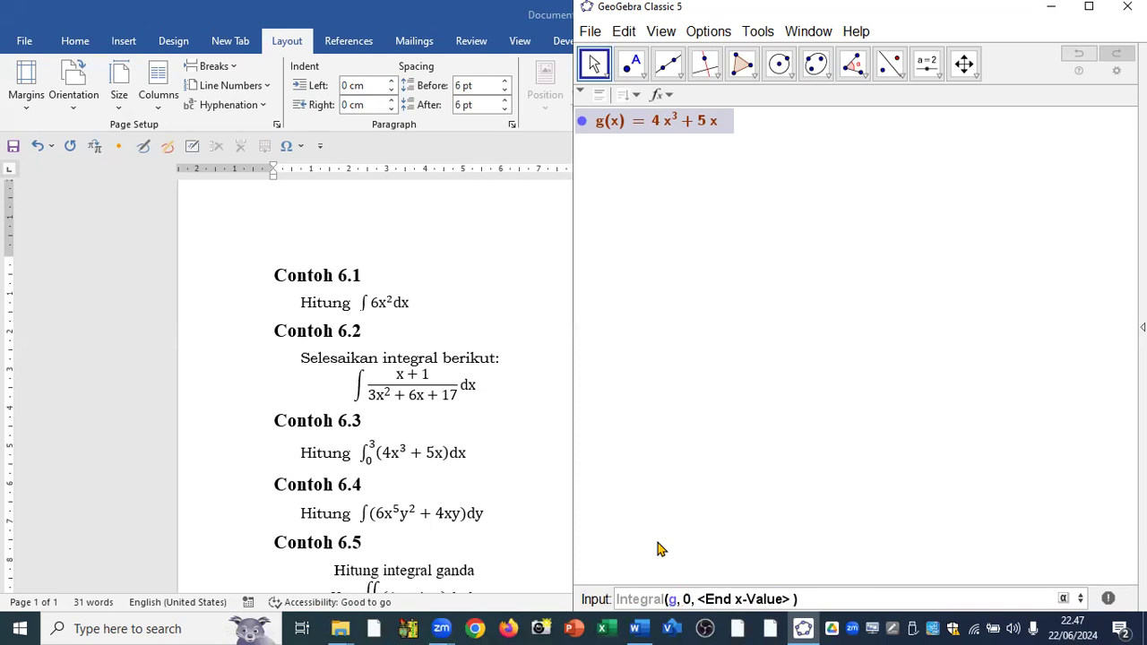
key(Tab)
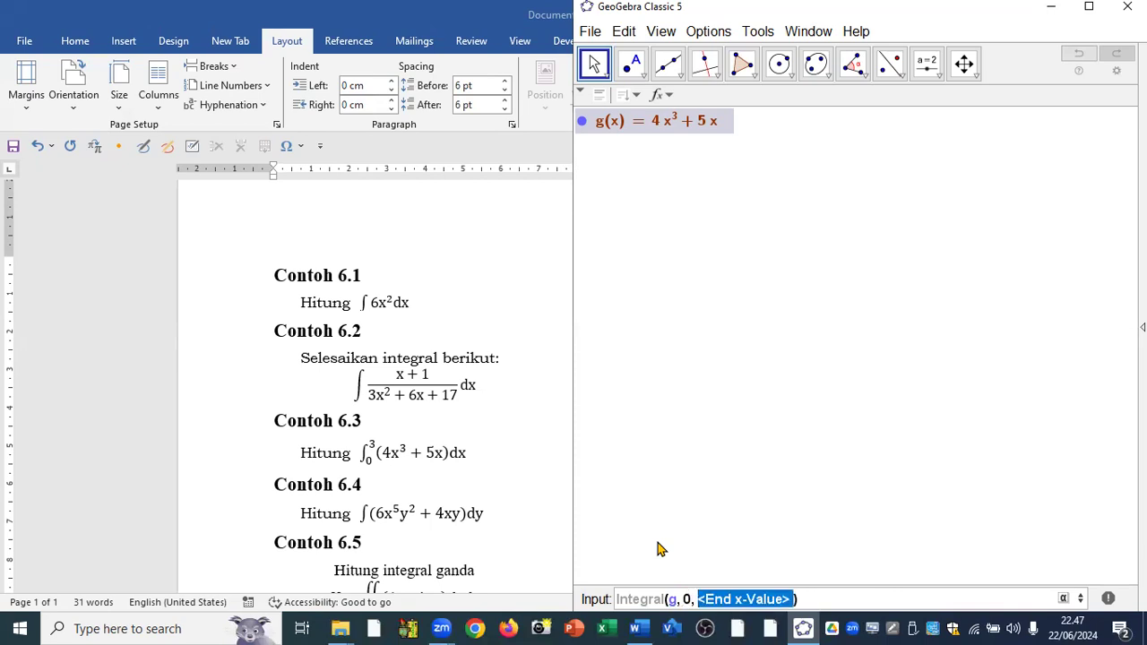
text(3)
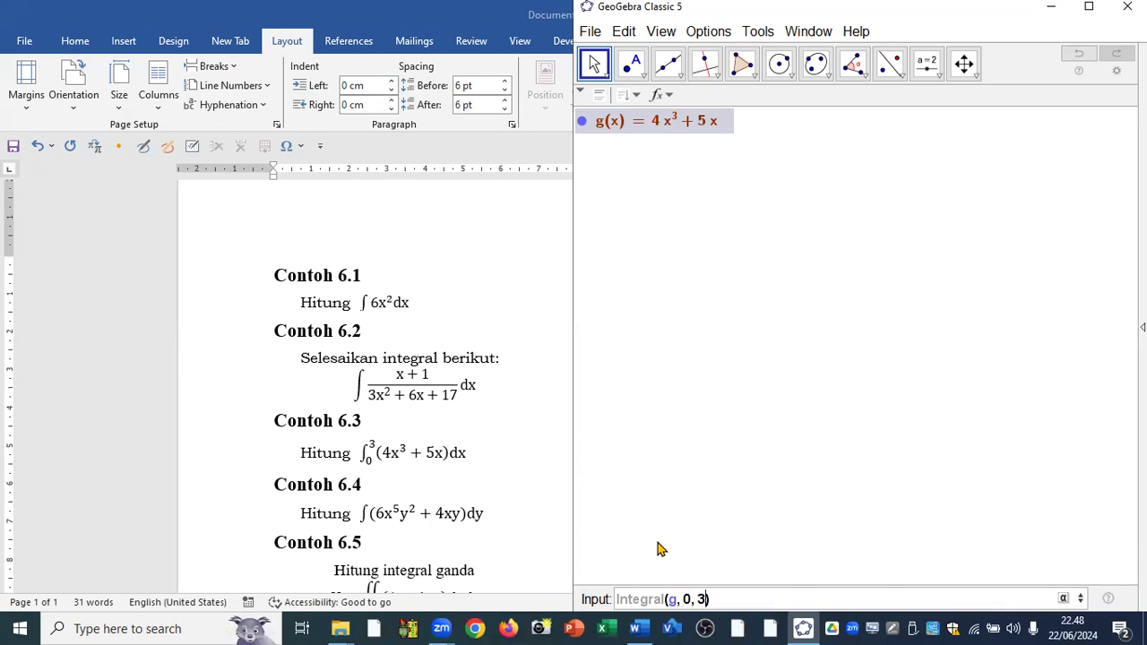
key(Return)
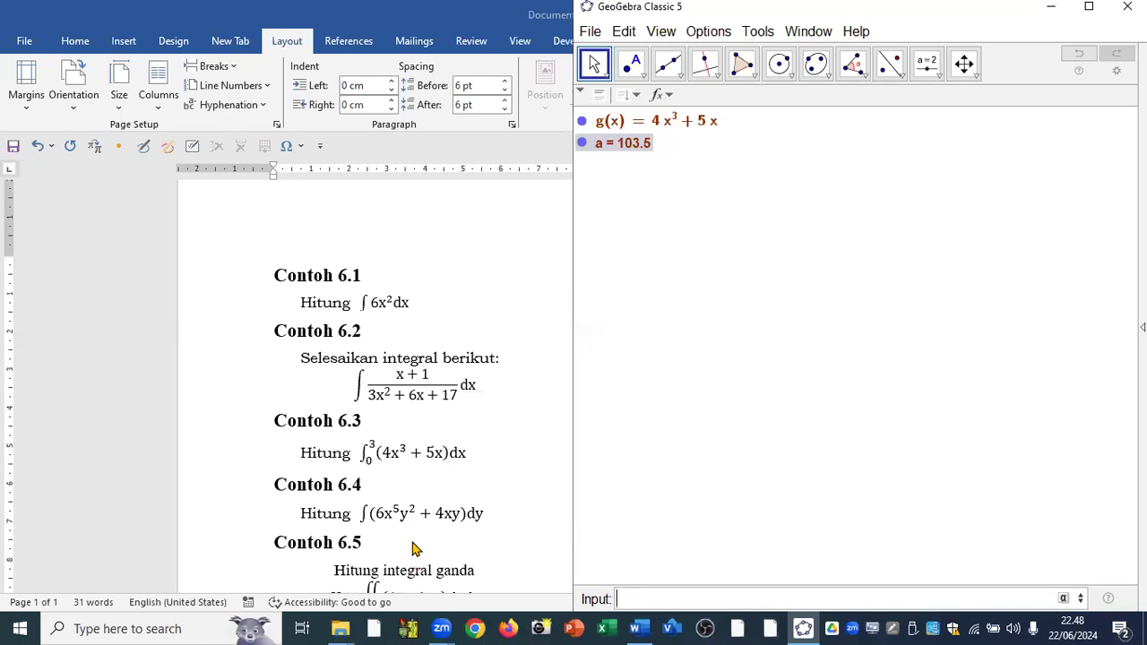
Delete the function g along with its definite integral
scroll(413, 531, down, 1)
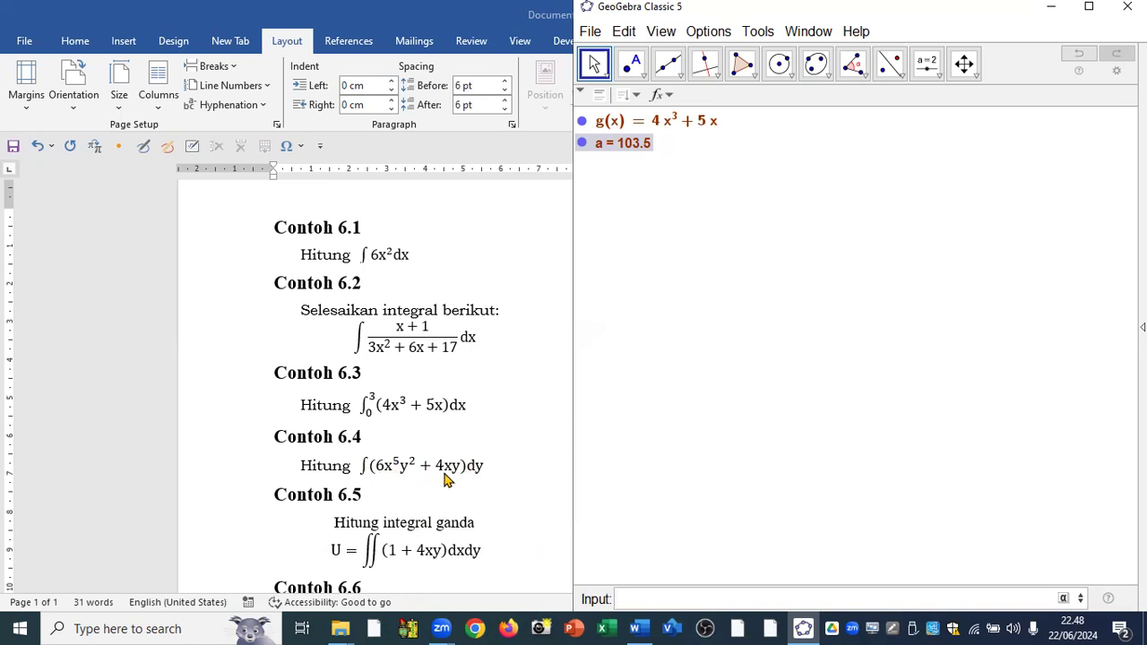
scroll(464, 451, down, 3)
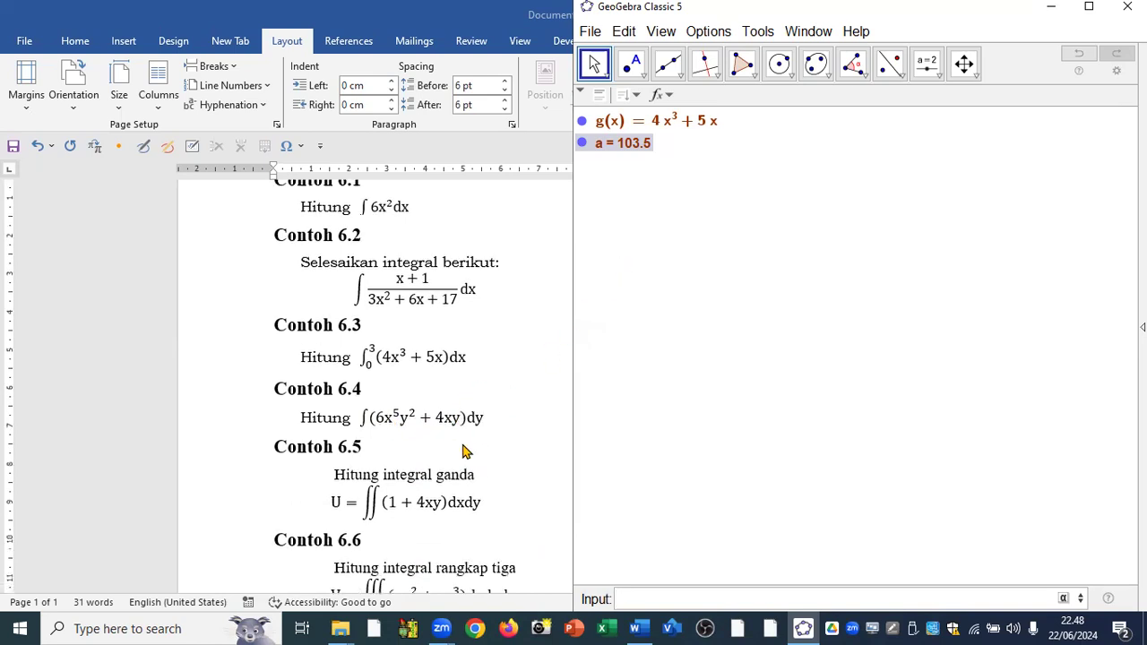
scroll(465, 436, up, 2)
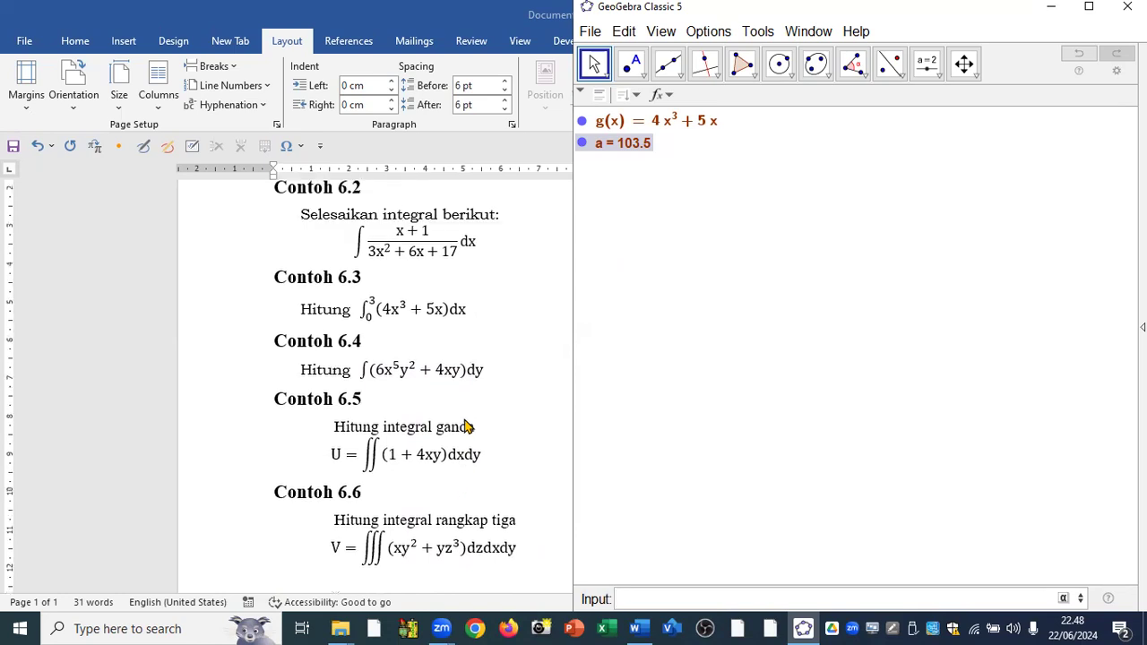
right_click(651, 124)
click(708, 267)
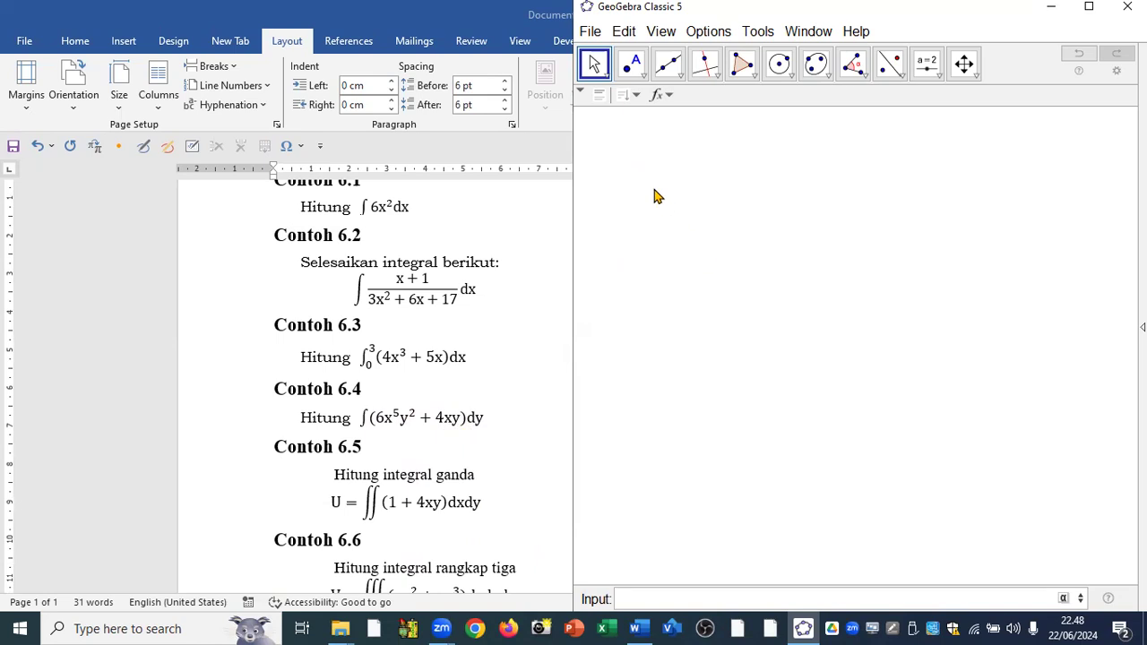
Define the Contoh 6.4 two-variable function f(x,y)=6x^5y^2+4xy
click(629, 602)
text(f(x,y)))
key(shift+Left)
key(shift+Left)
key(shift+Left)
key(shift+Left)
key(shift+Left)
key(shift+Left)
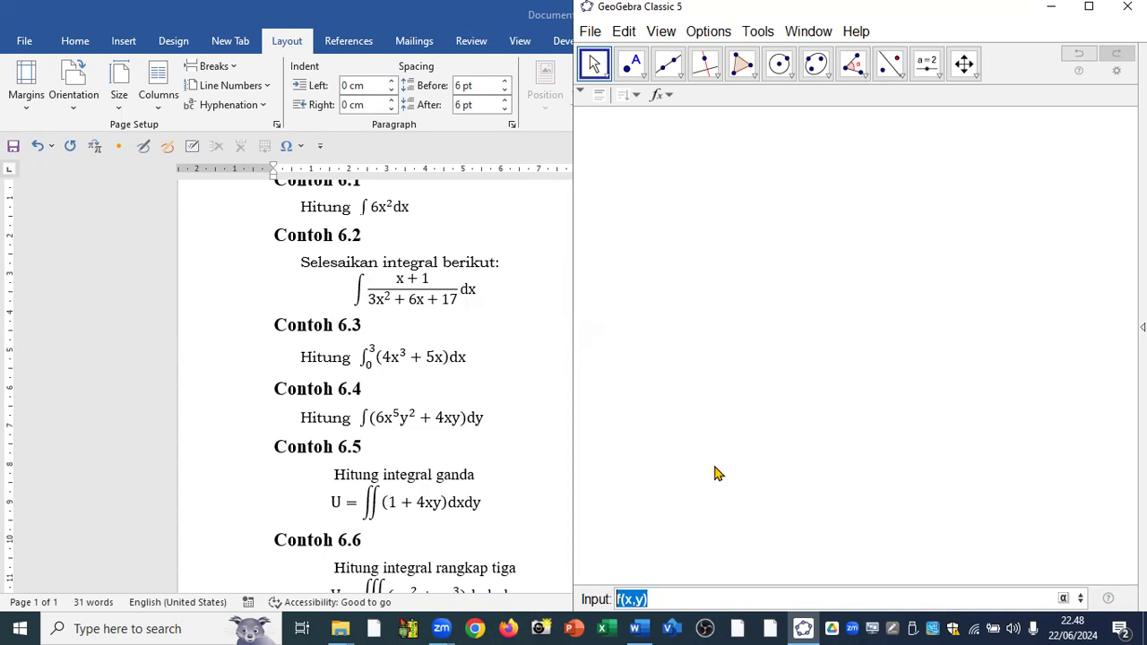
key(Right)
key(Right)
key(Right)
key(Right)
key(Right)
key(Right)
text(=)
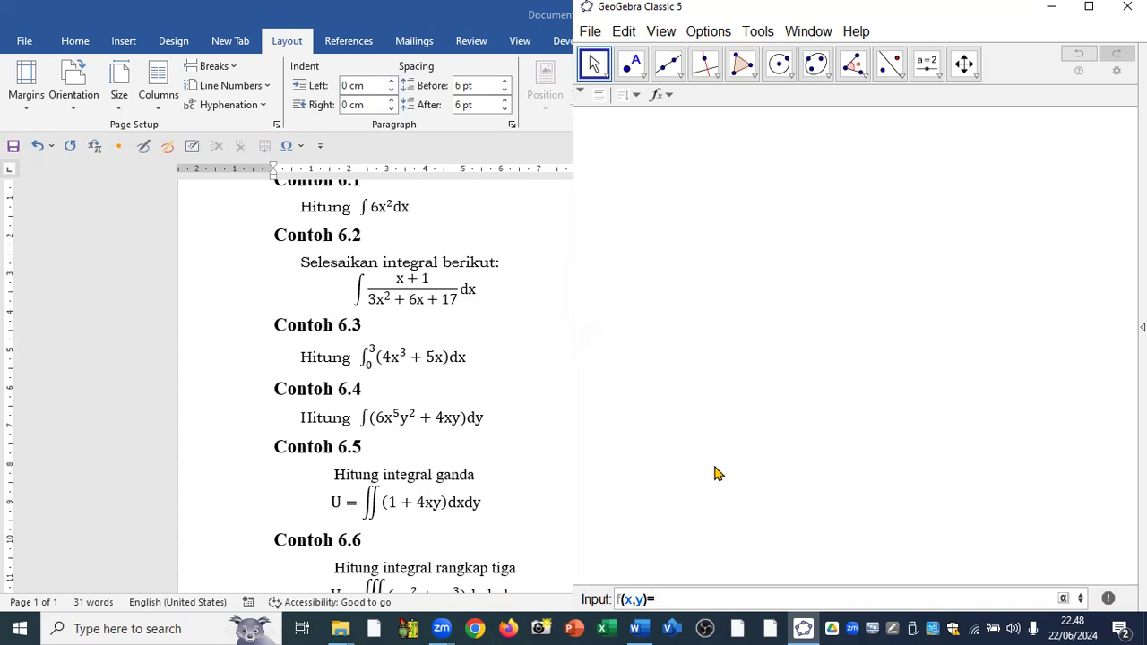
text(6x^5y^2+4)
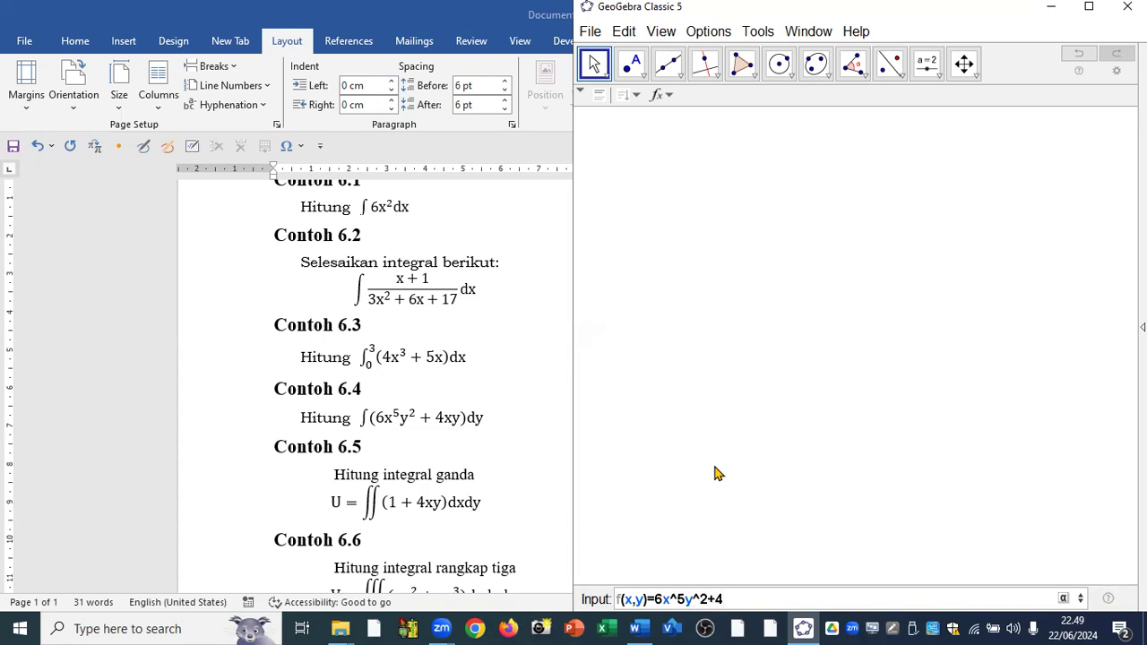
text(xy)
key(Return)
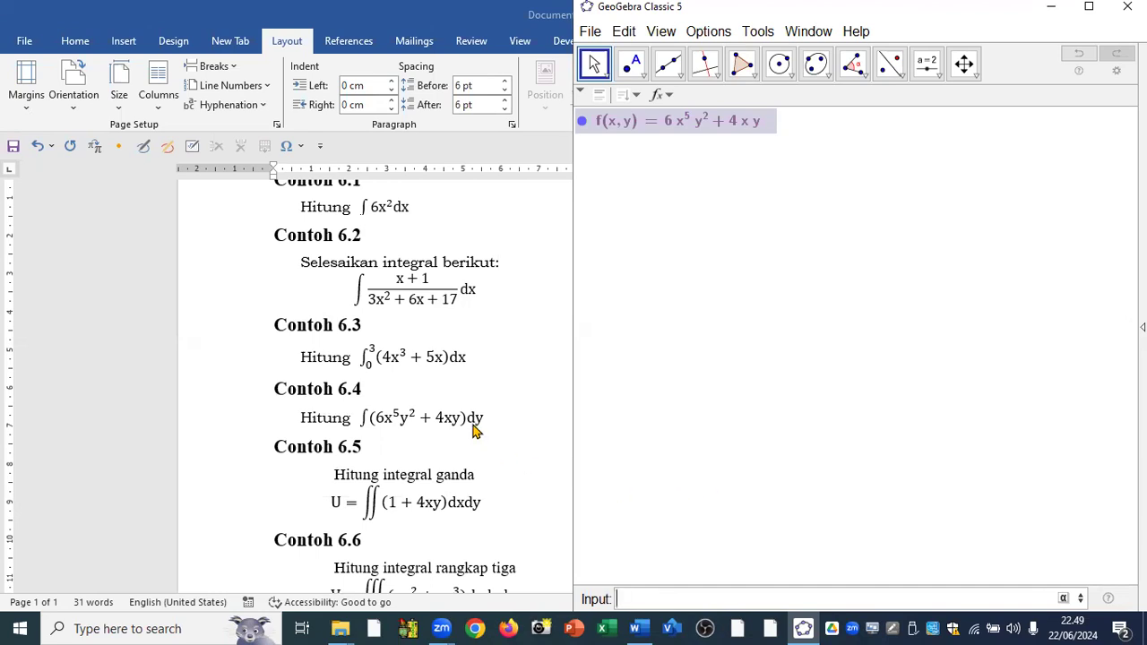
Compute the integral of f with respect to y, using the Integral form with function and variable
text(Int)
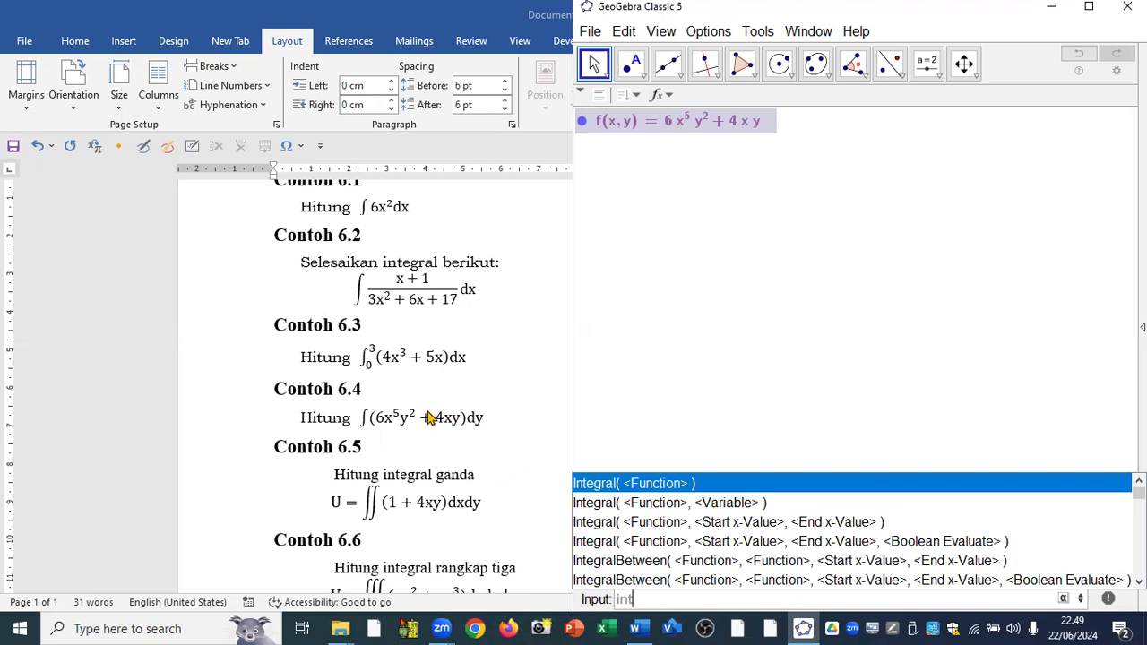
click(621, 511)
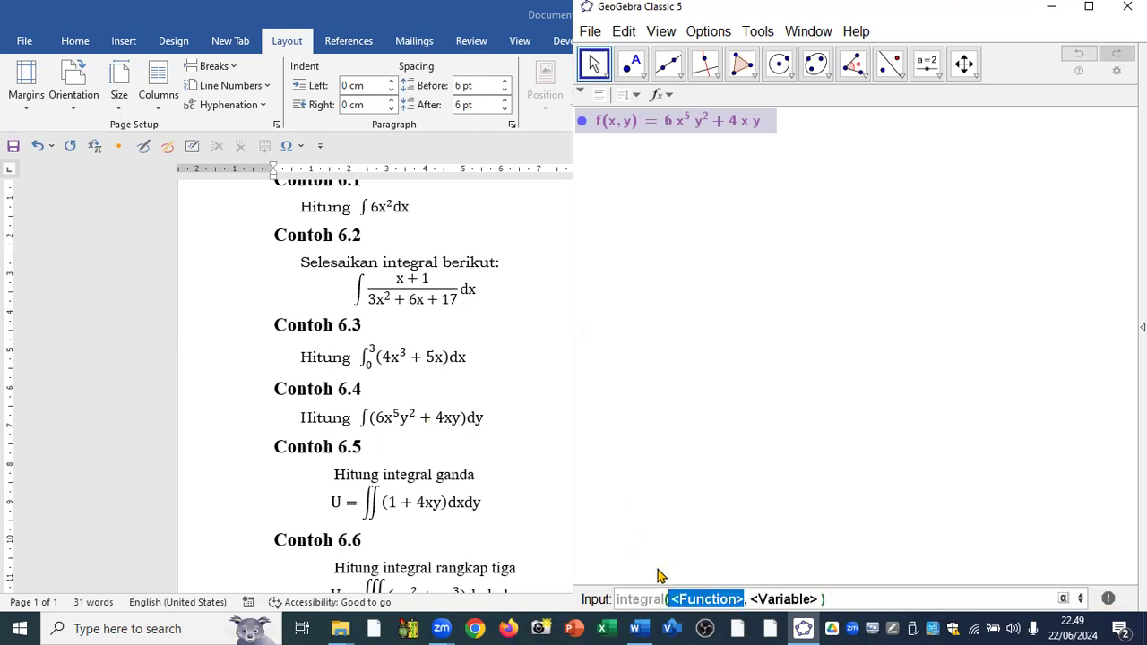
text(f)
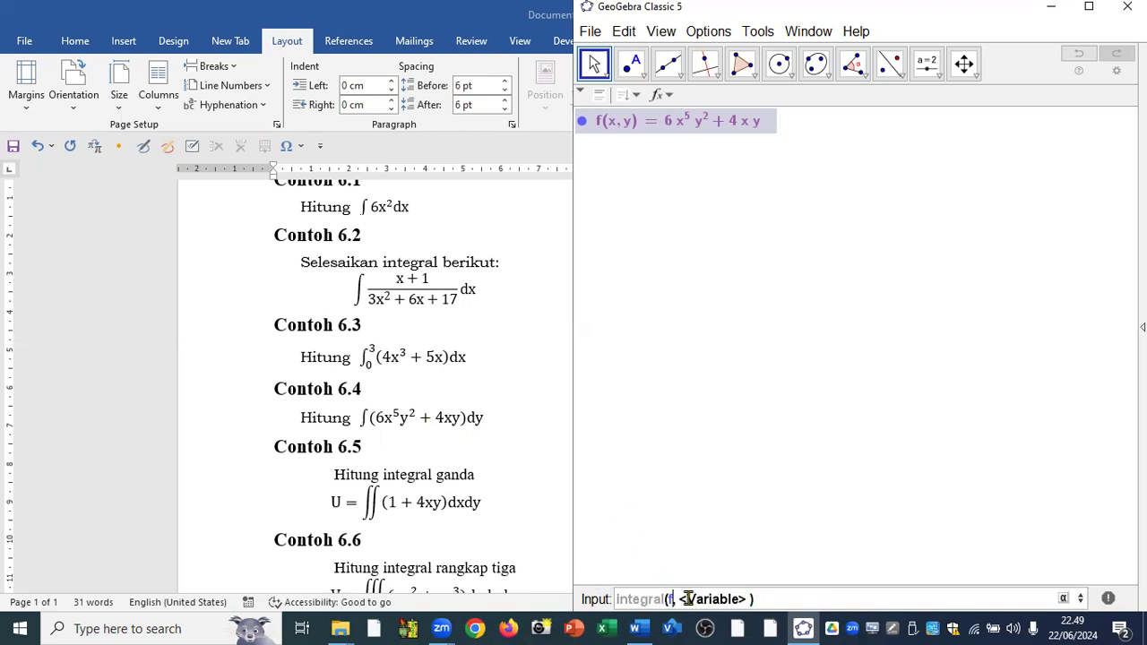
click(687, 599)
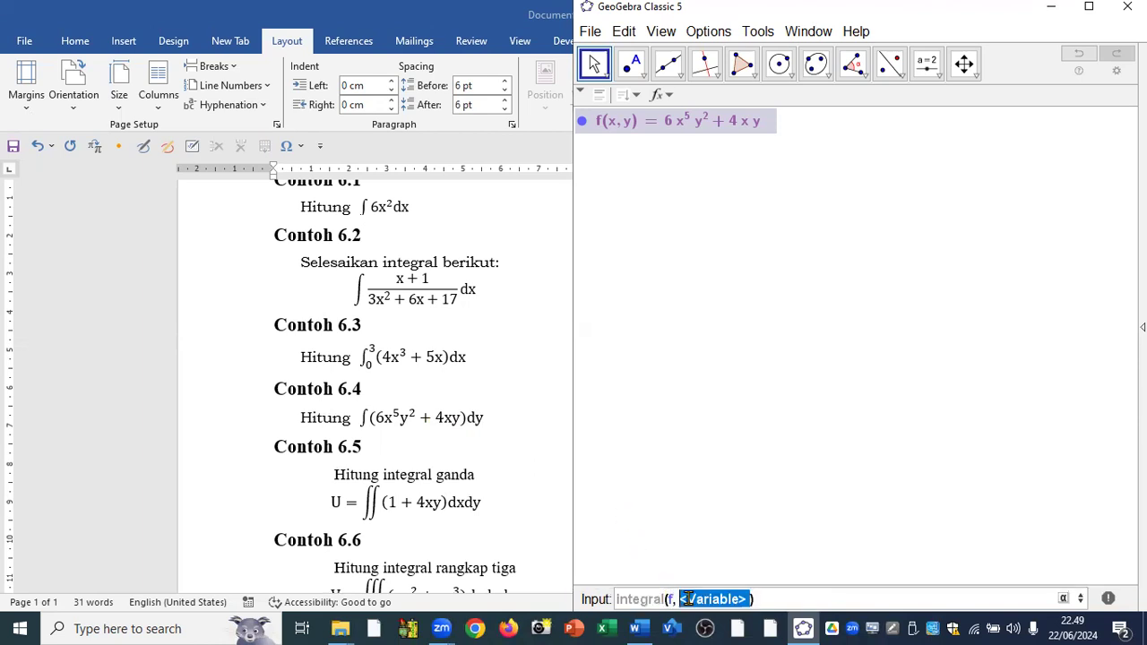
text(y)
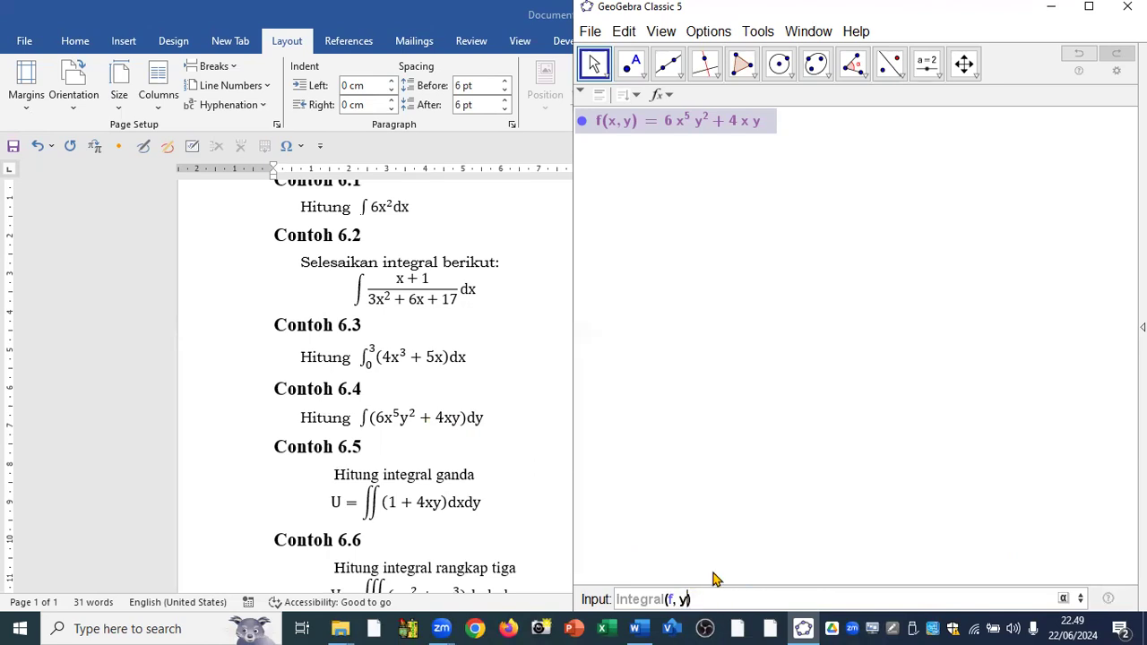
key(Return)
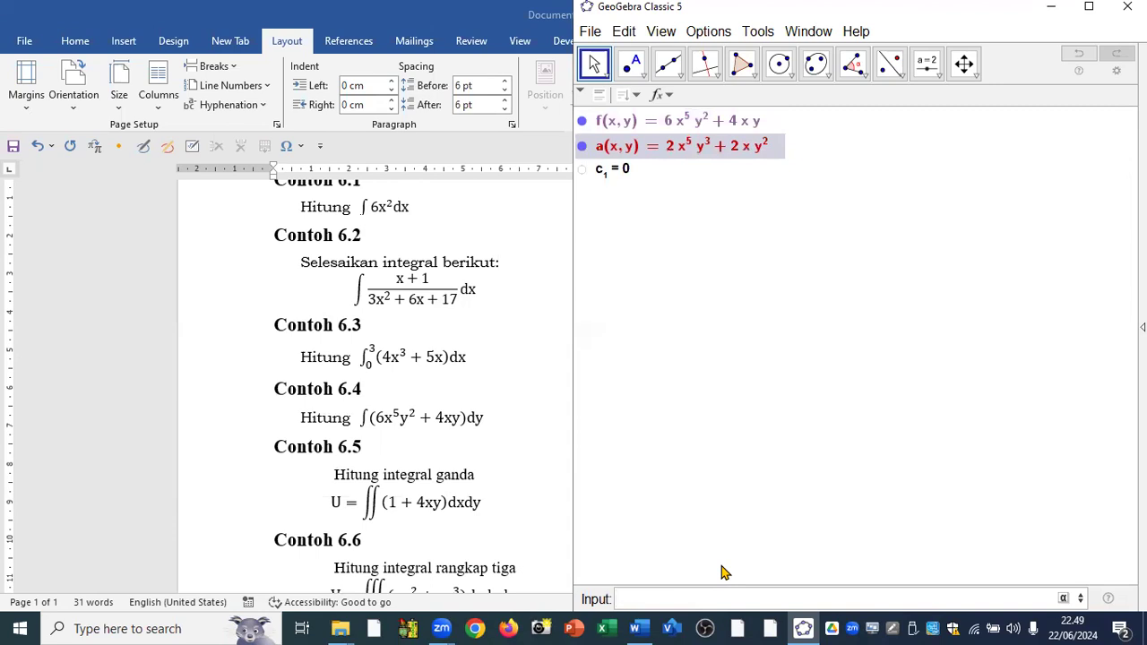
Compute the integral of f with respect to the variable x as well
text(int)
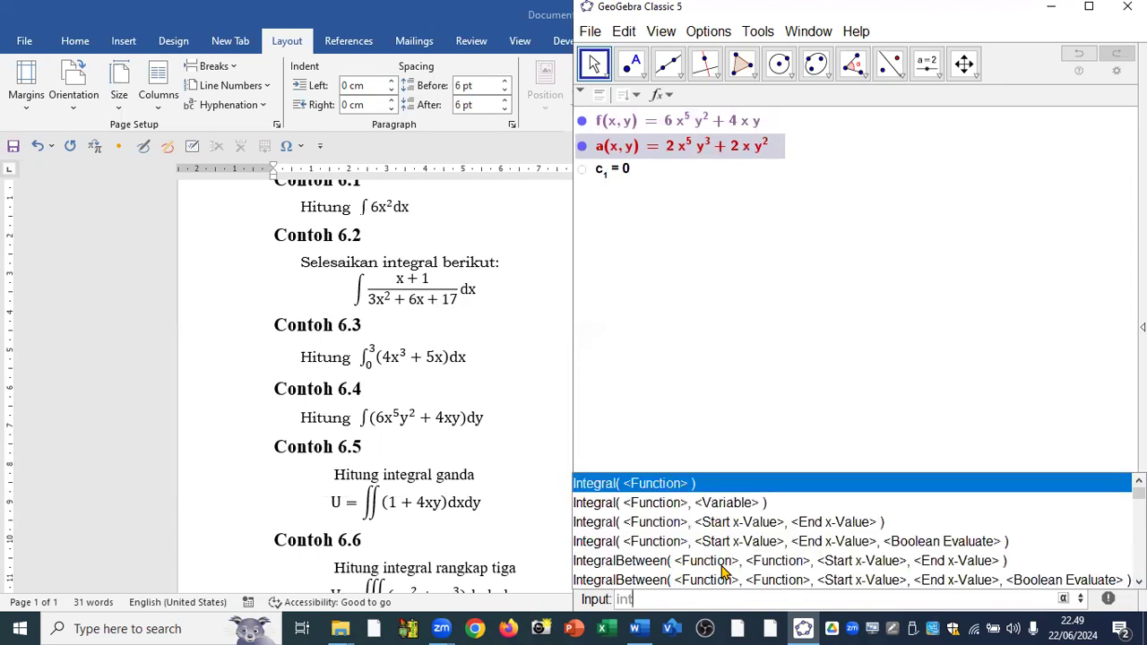
click(657, 504)
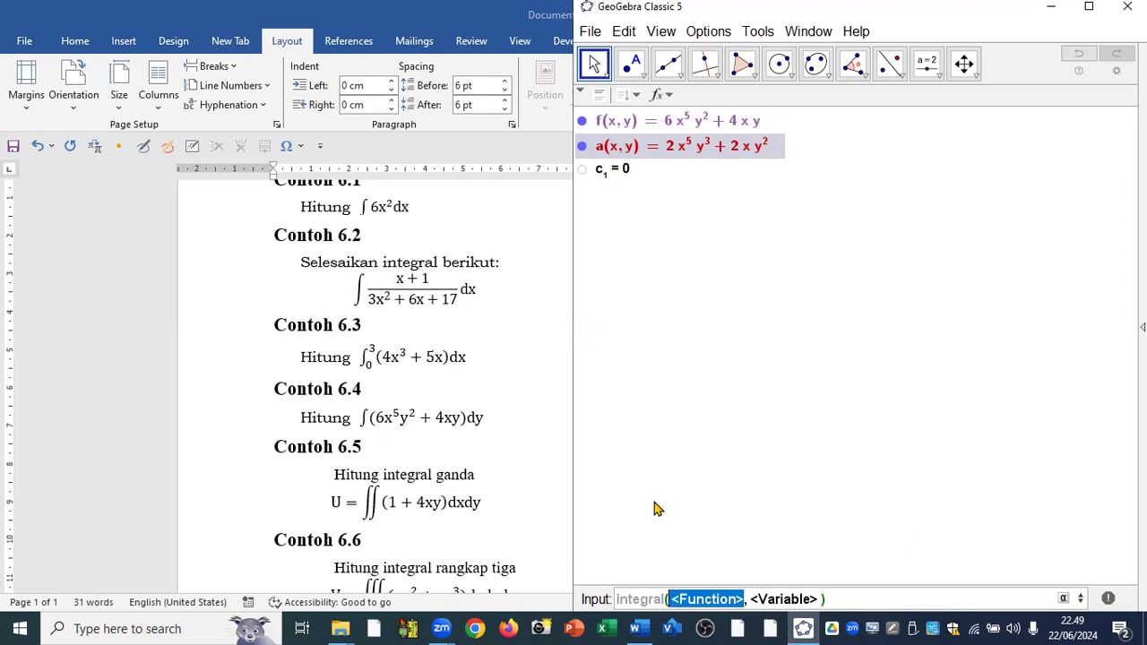
text(f)
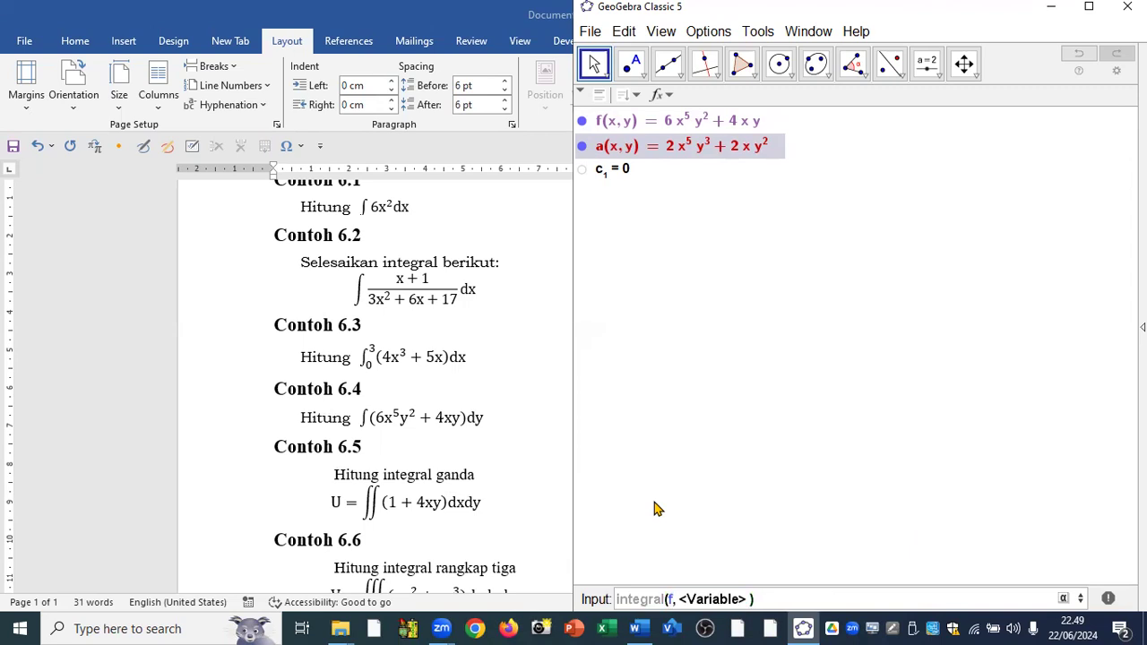
key(Tab)
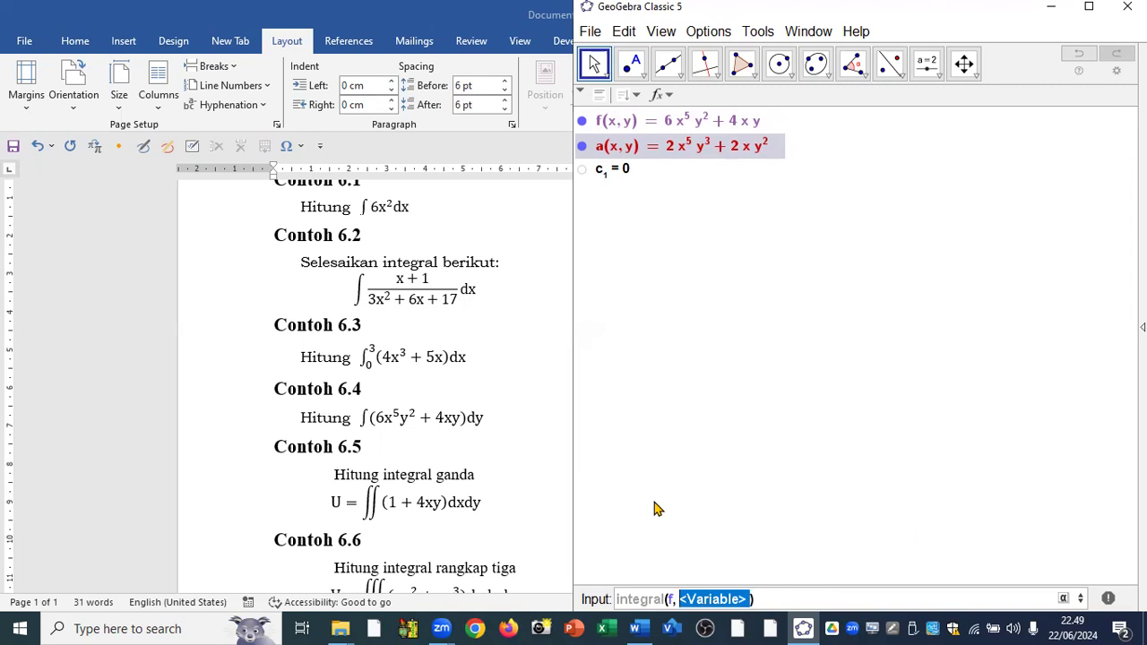
text(x)
key(Return)
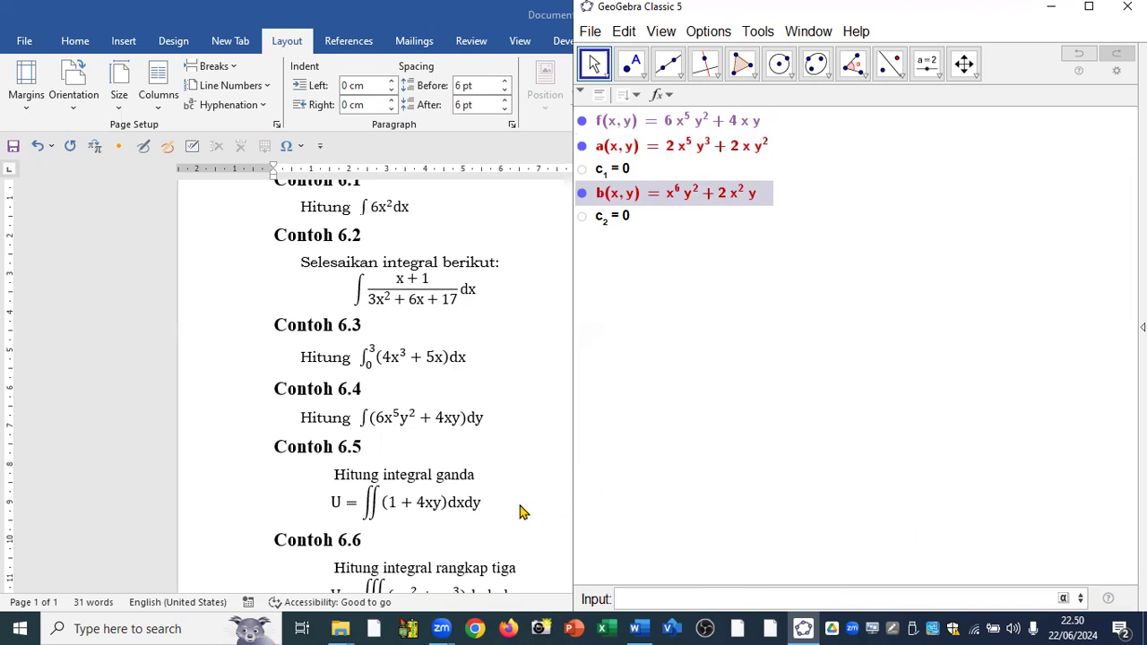
Delete the function f with its integrals, and both leftover integration constants
scroll(408, 493, down, 1)
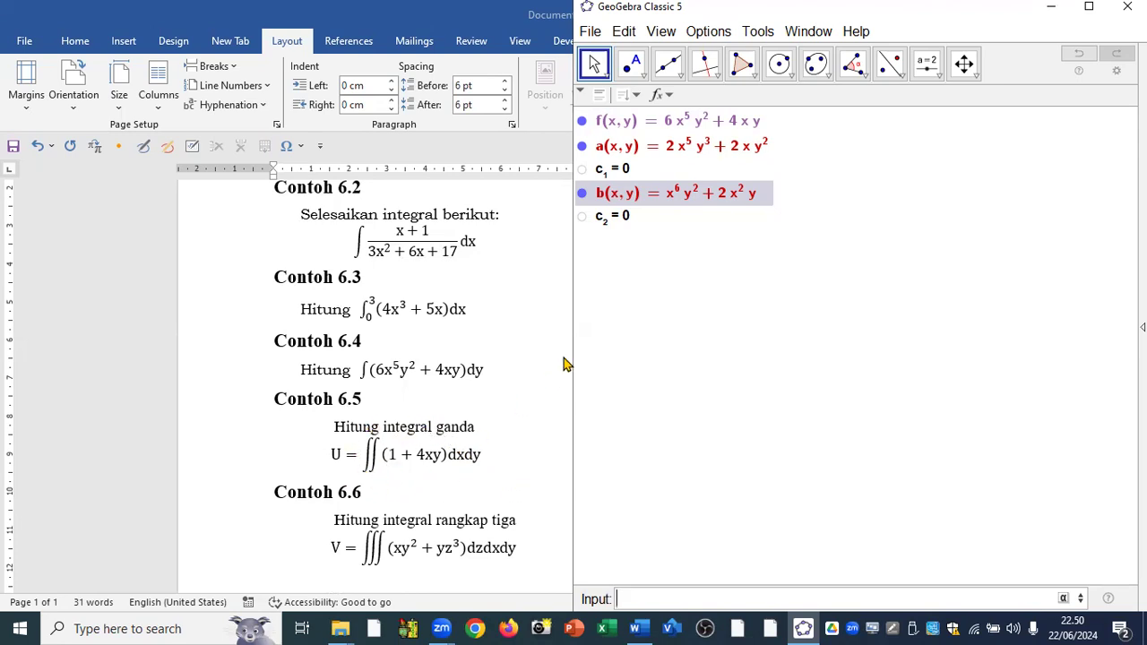
right_click(636, 126)
click(686, 260)
right_click(612, 122)
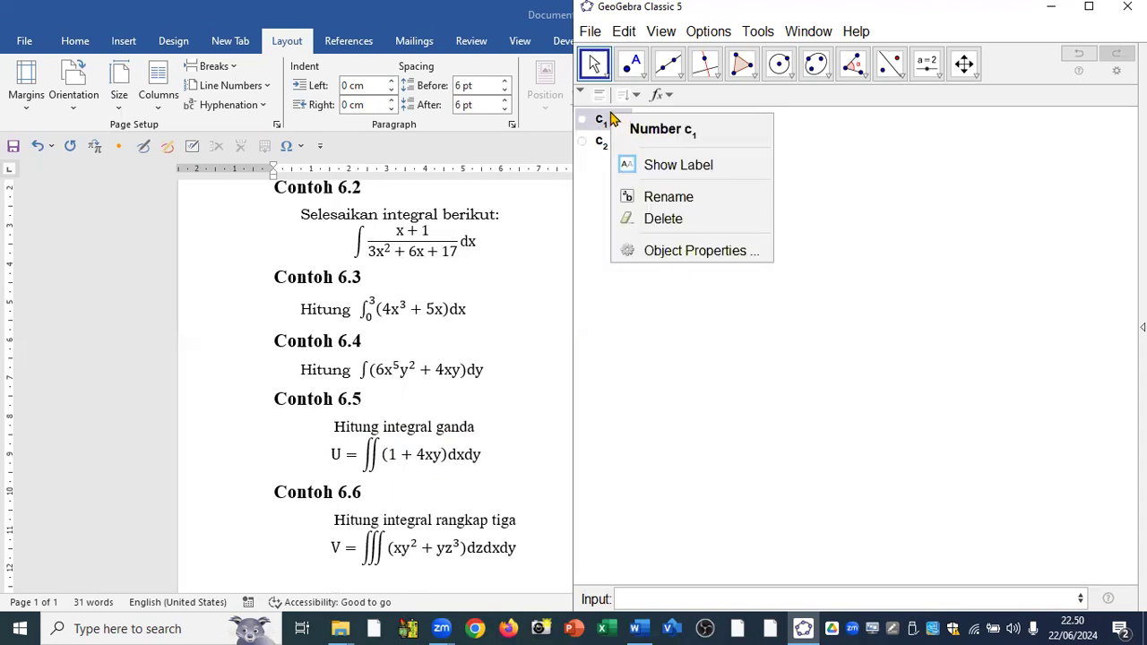
click(654, 220)
right_click(617, 118)
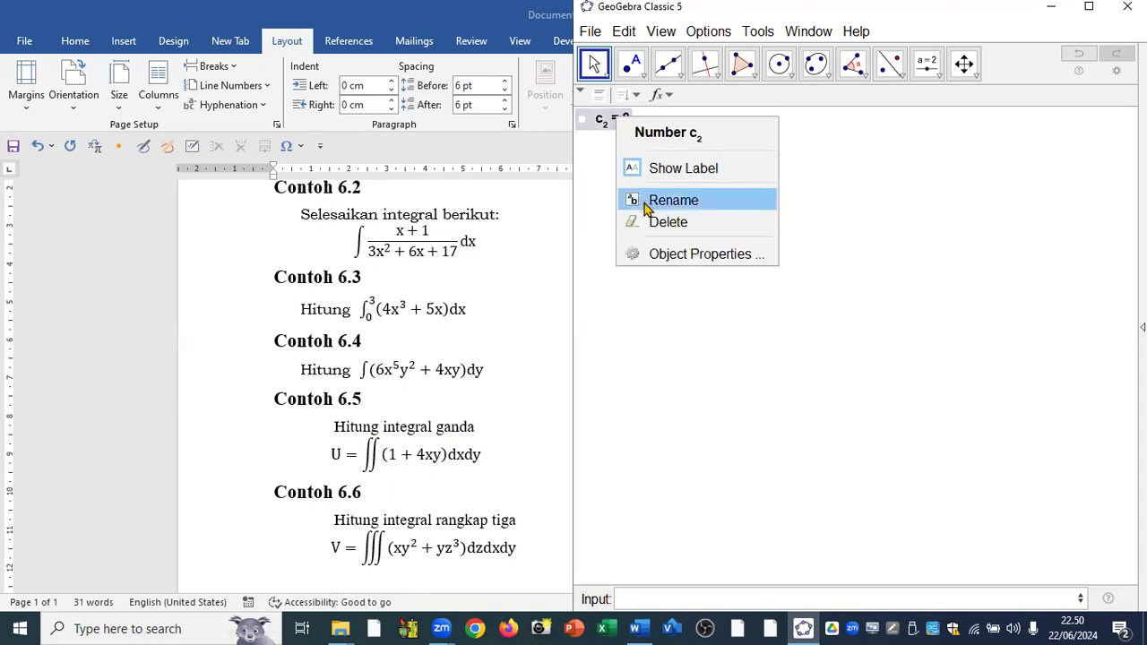
click(654, 225)
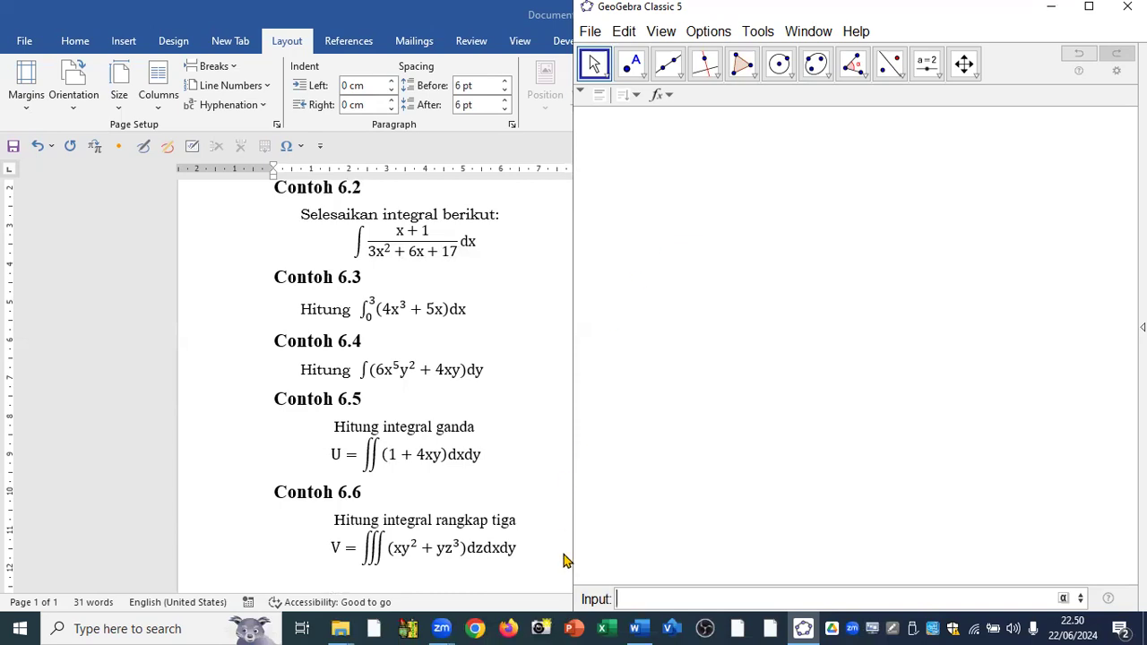
Define the Contoh 6.5 function U(x,y)=1+4xy
click(642, 583)
text(U(x,y)=)
text(1+)
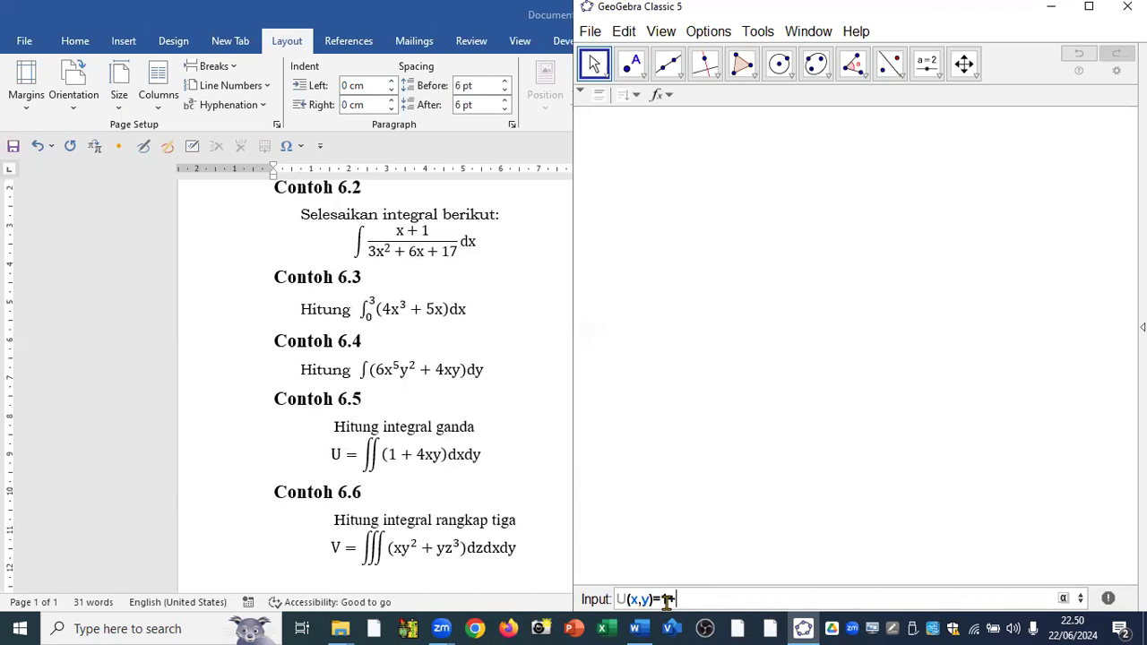
text(4xy)
key(Return)
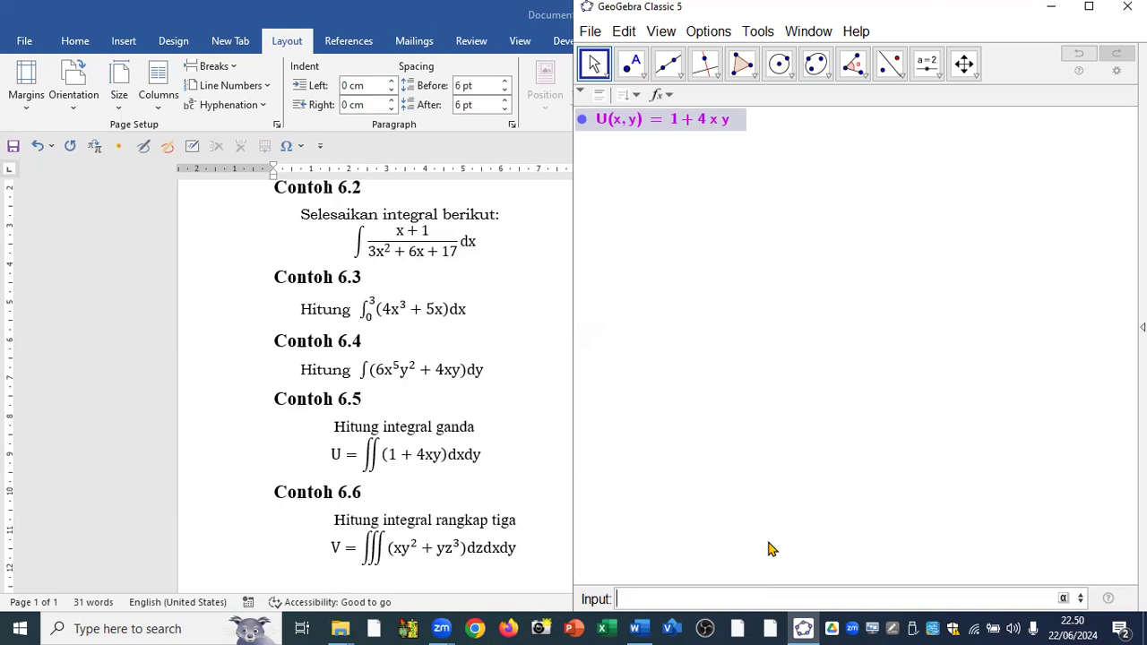
Try to compute Integral(u, x) with lowercase u as the function, creating a slider for u
text(int)
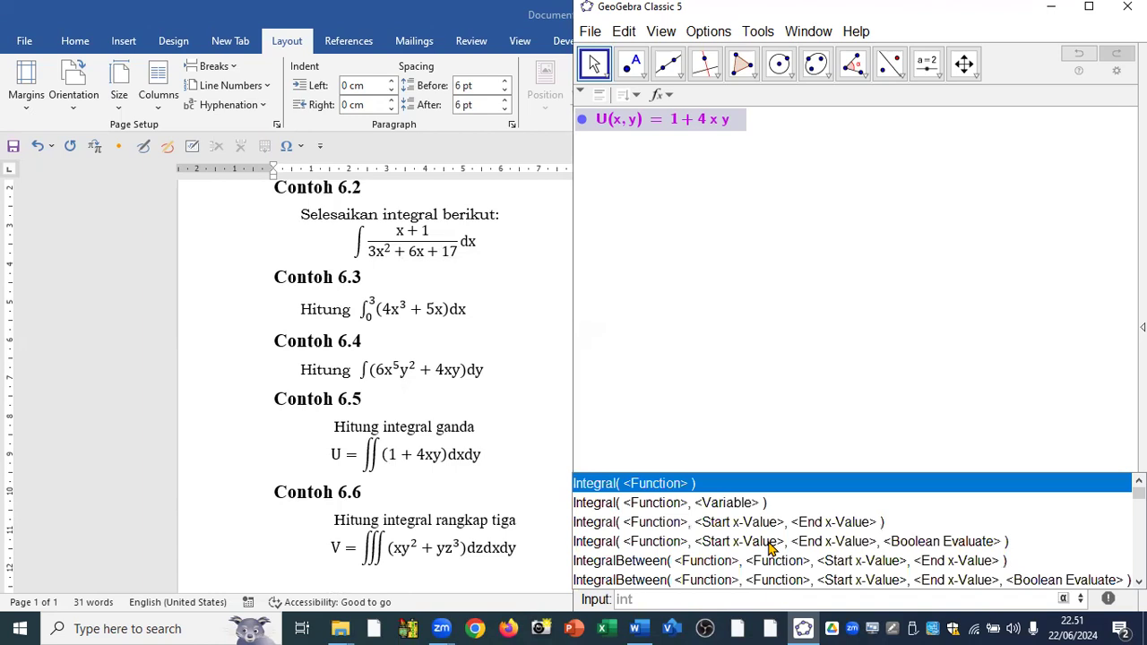
click(708, 504)
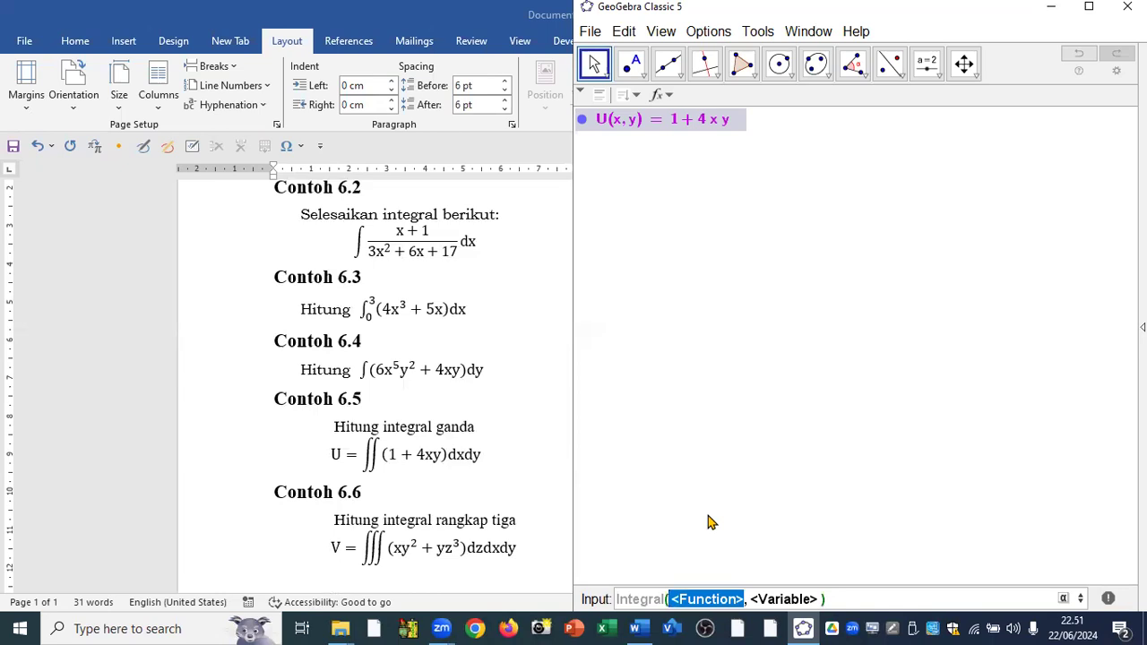
text(u)
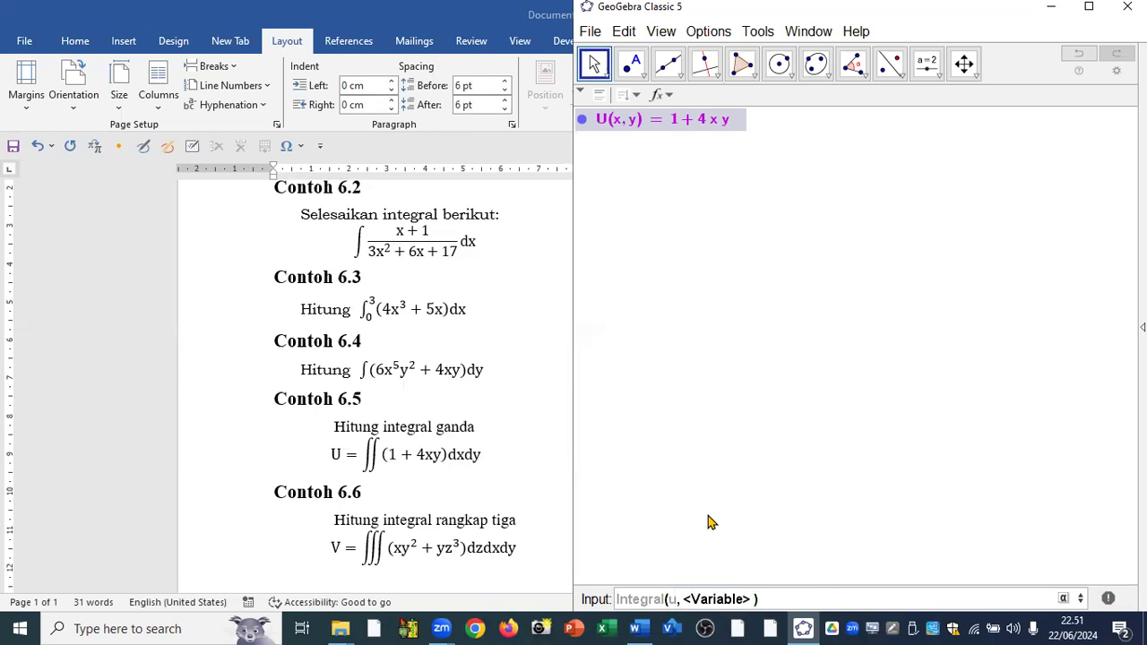
key(Tab)
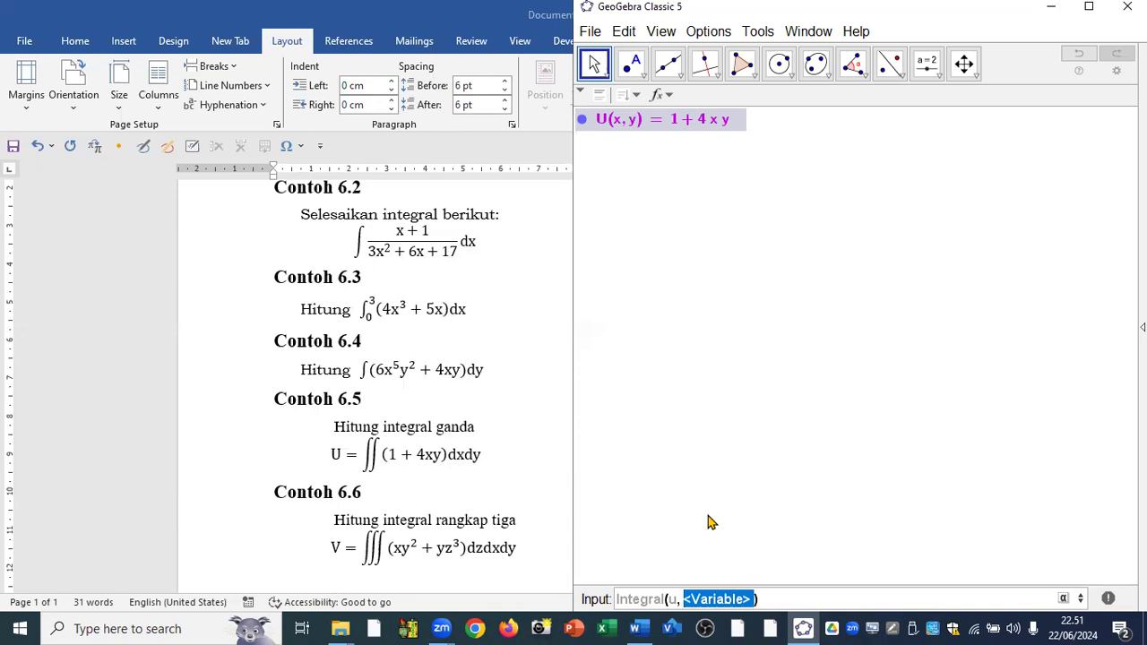
text(x)
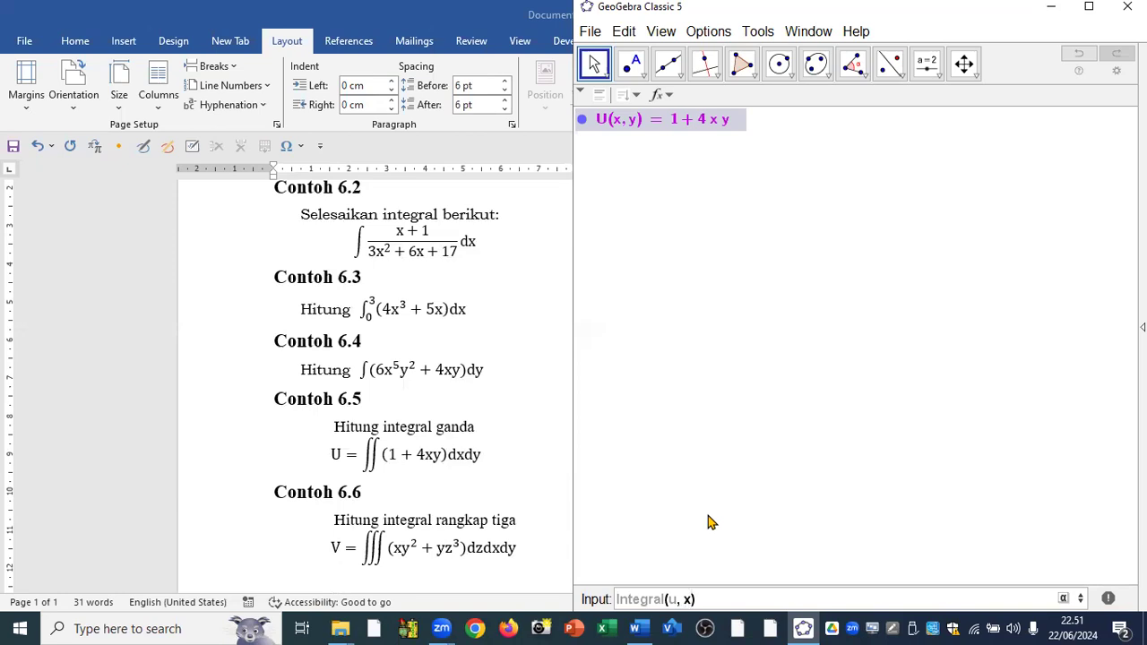
key(Return)
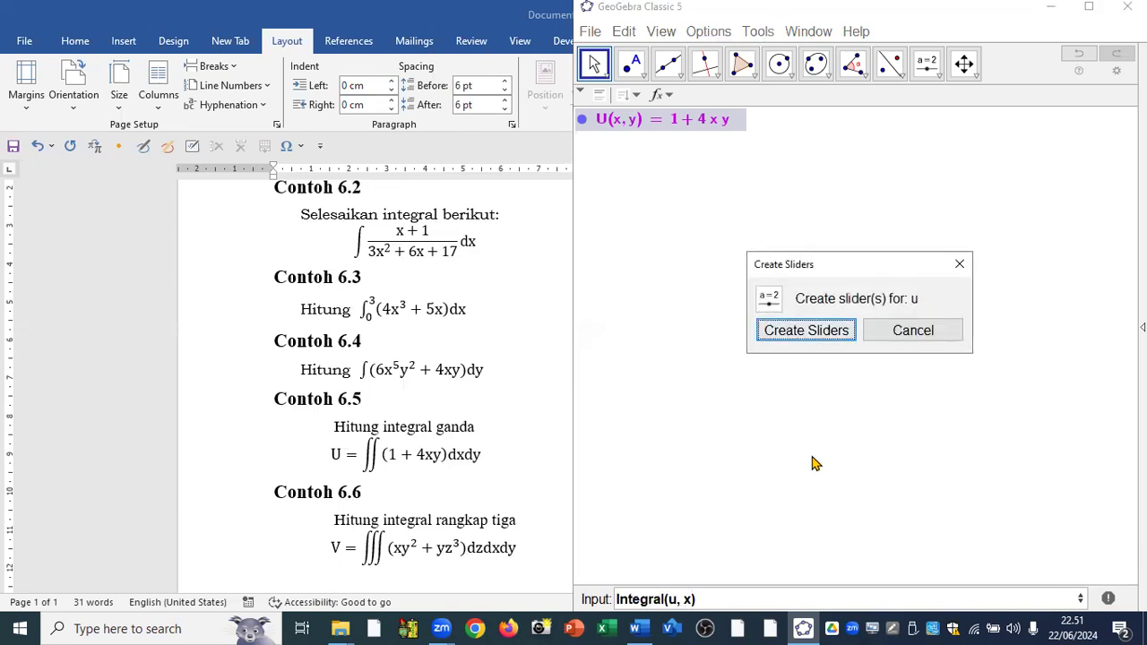
click(961, 267)
click(889, 347)
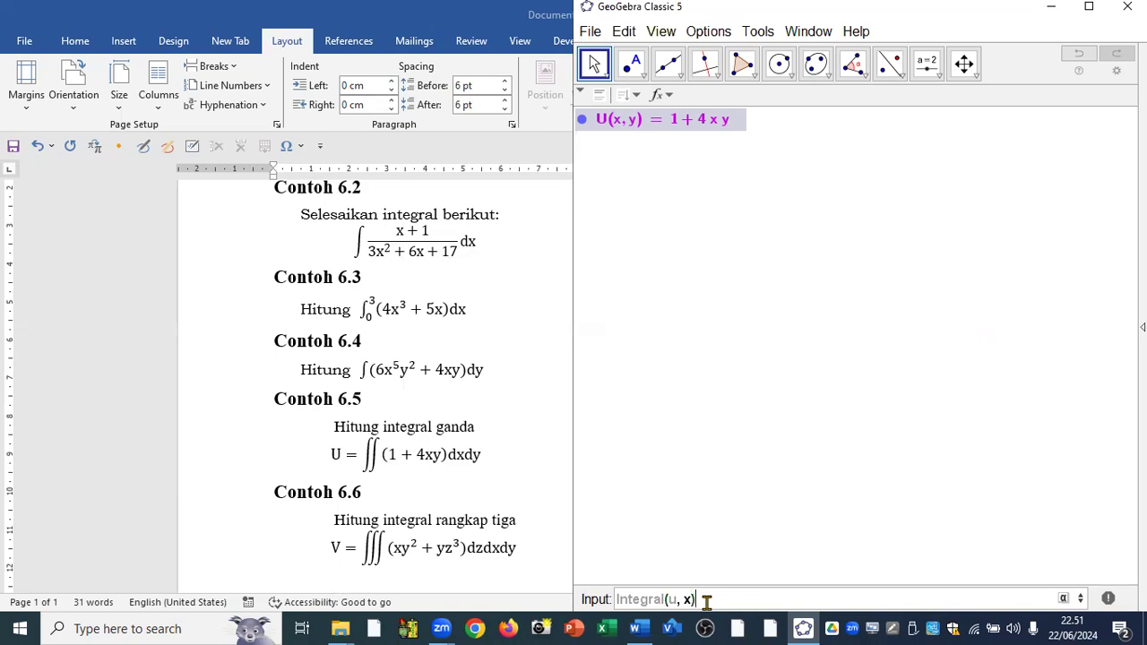
drag(708, 602, 732, 621)
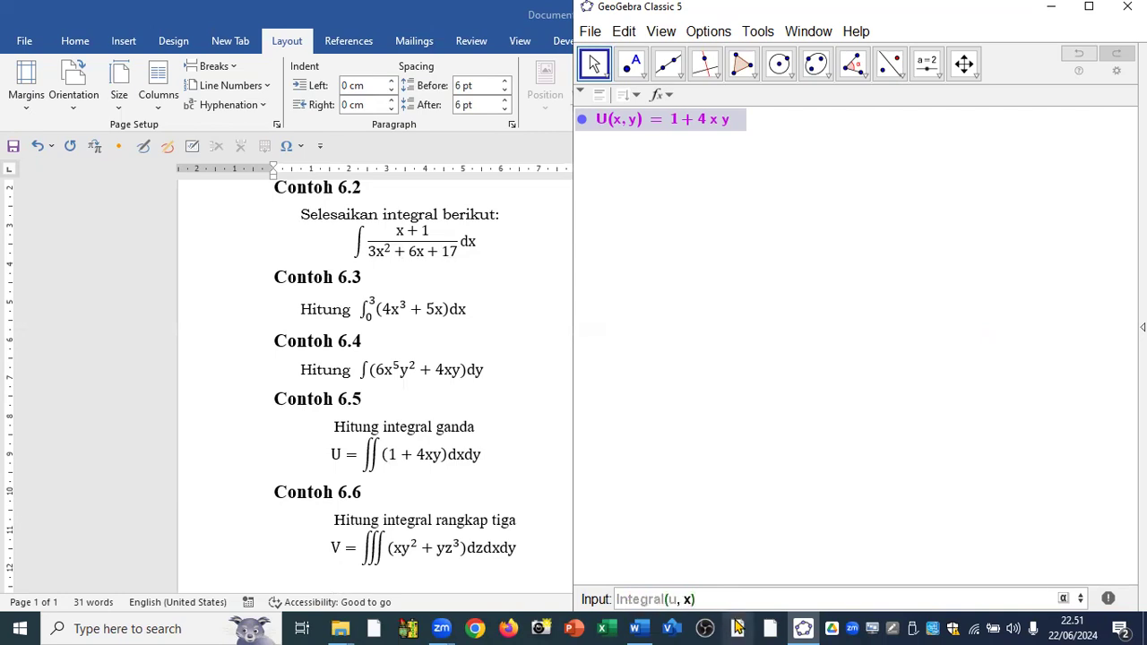
key(Return)
key(Return)
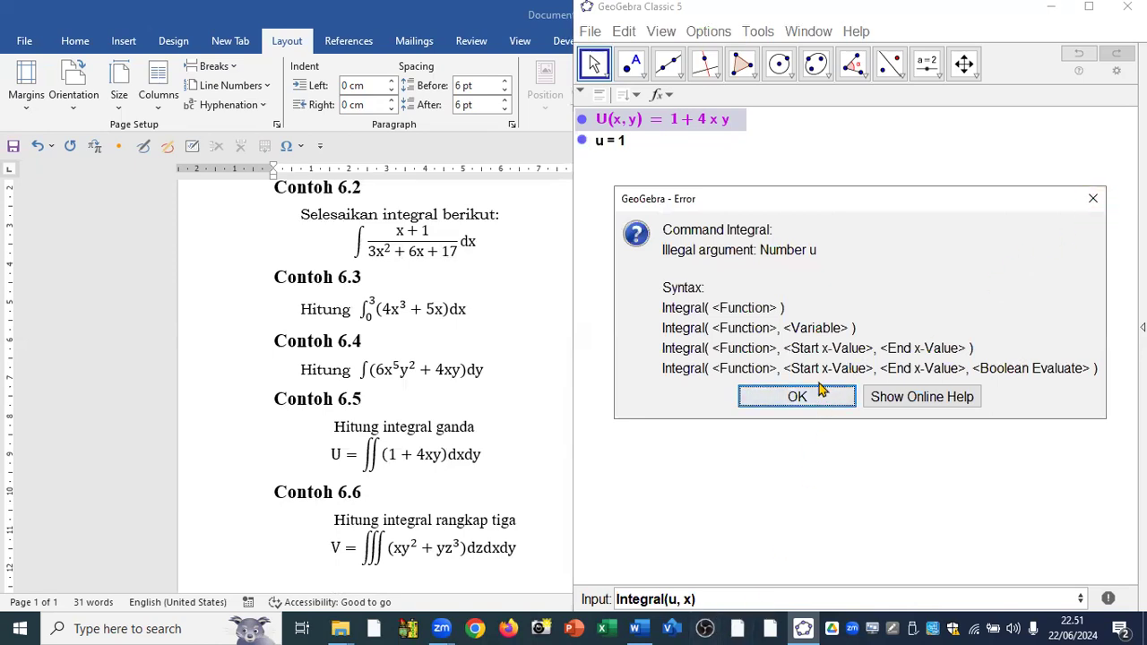
click(791, 400)
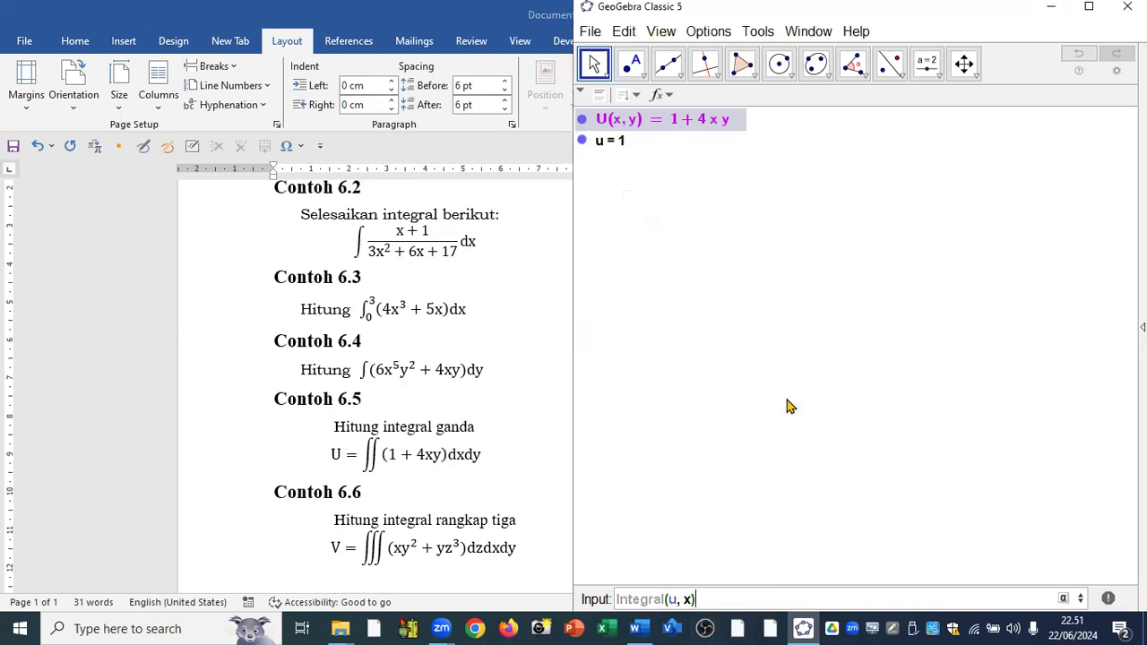
Replace the pending entry with the integral of the capital-U function with respect to x
drag(700, 603, 602, 600)
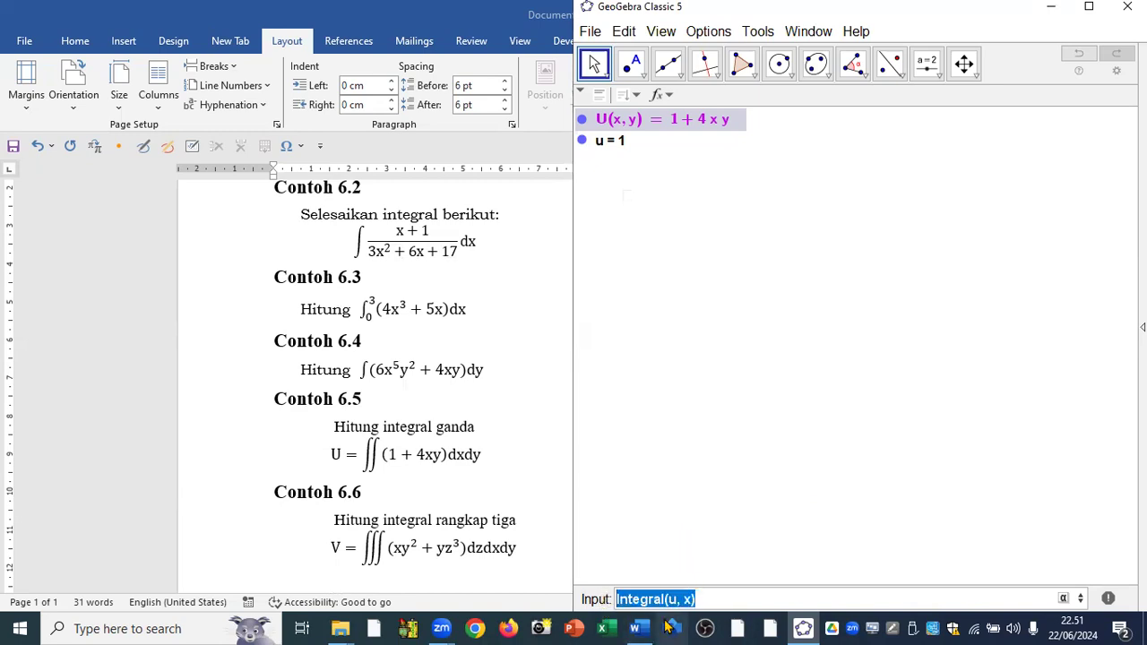
text(int)
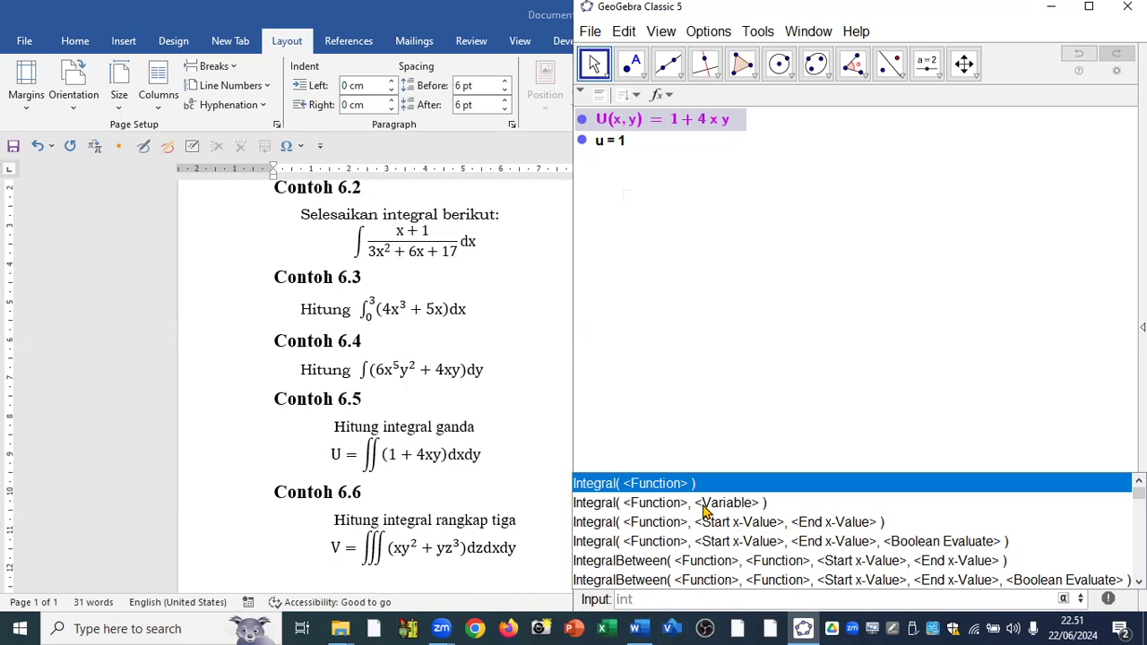
key(Down)
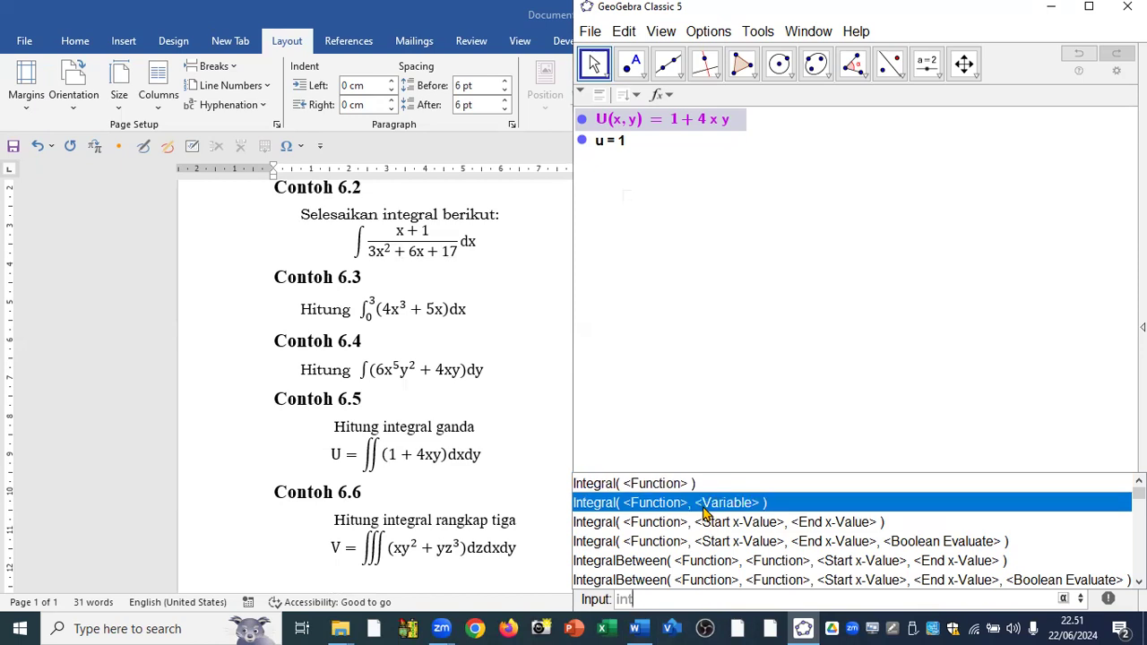
key(Return)
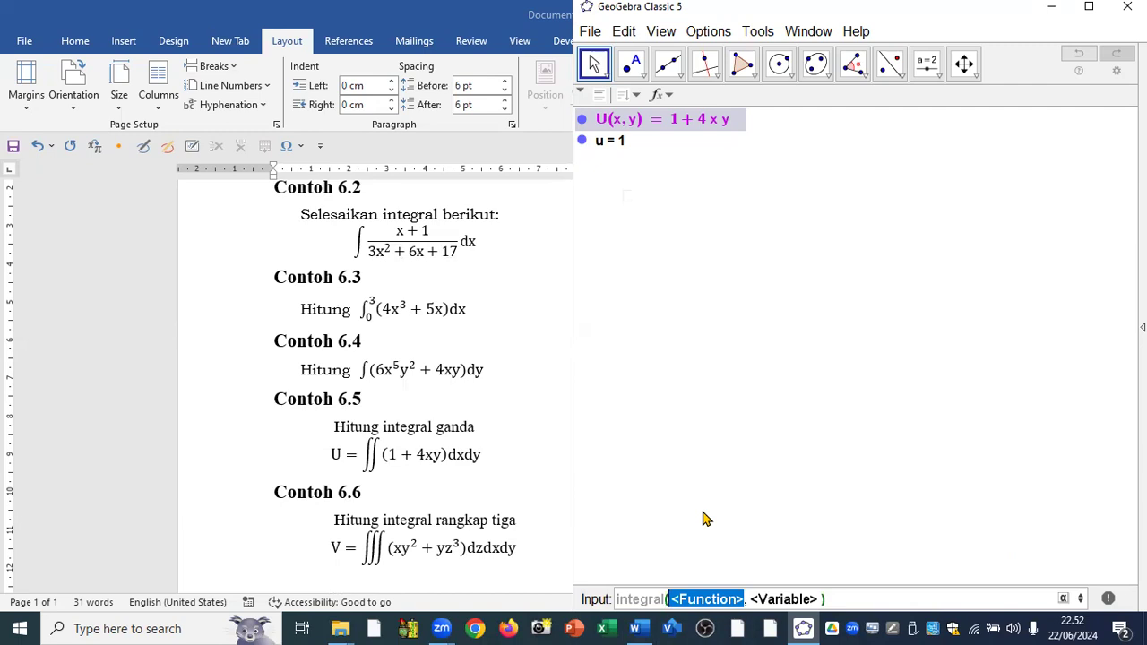
text(U)
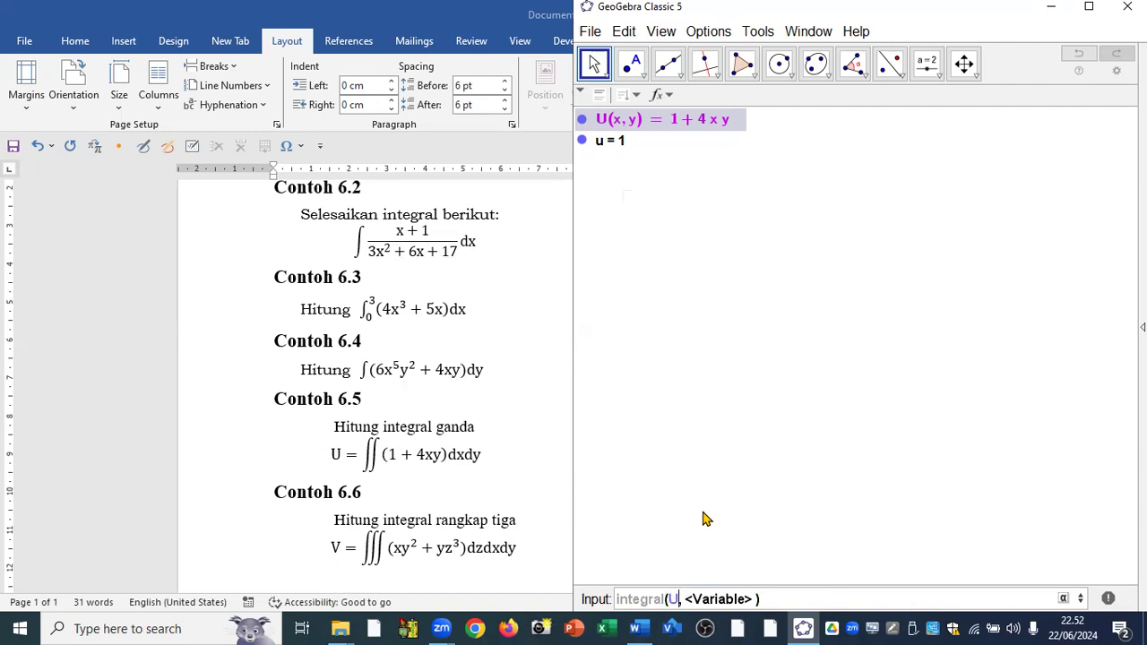
key(Tab)
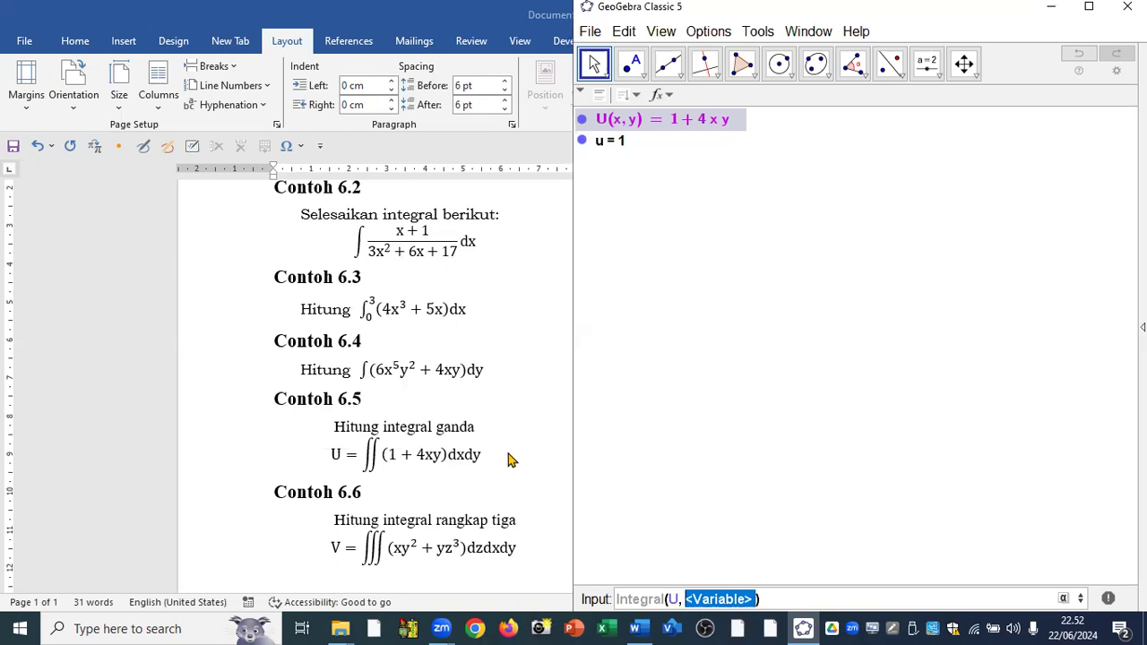
text(x)
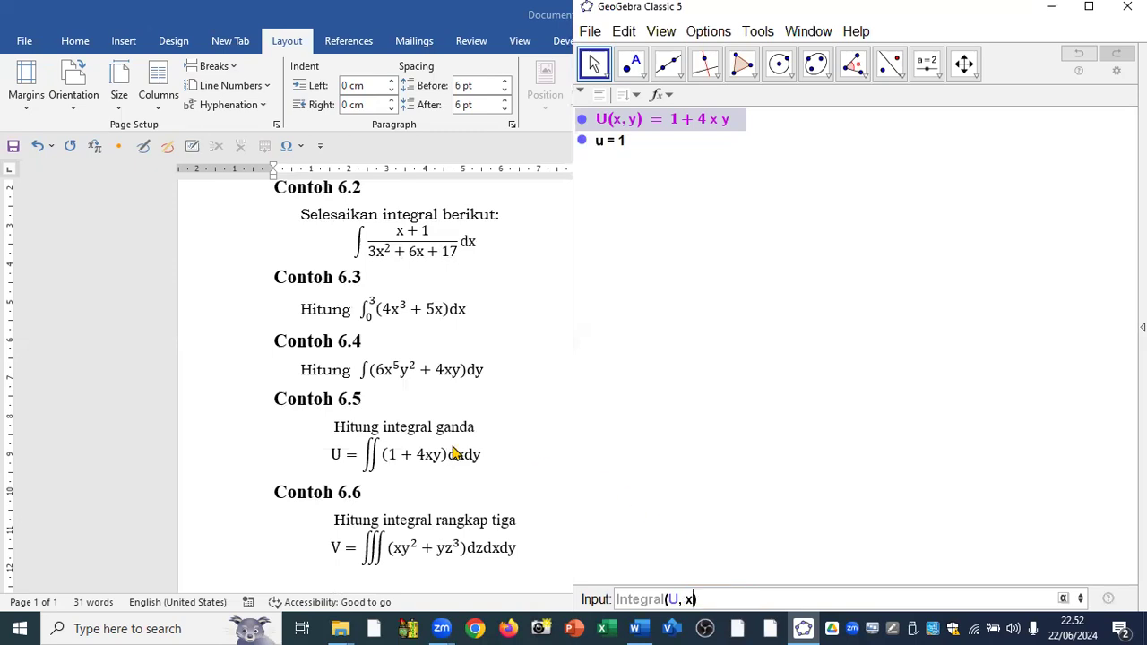
key(Return)
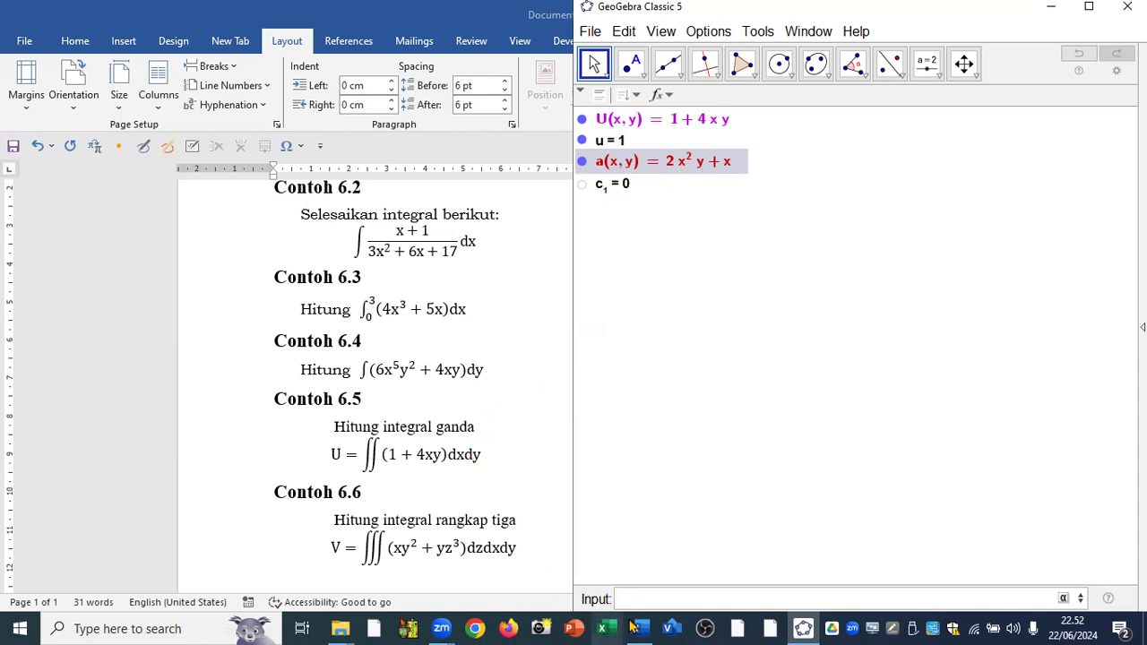
Compute the integral of the resulting function a(x,y) with respect to y to complete the Contoh 6.5 double integral
text(int)
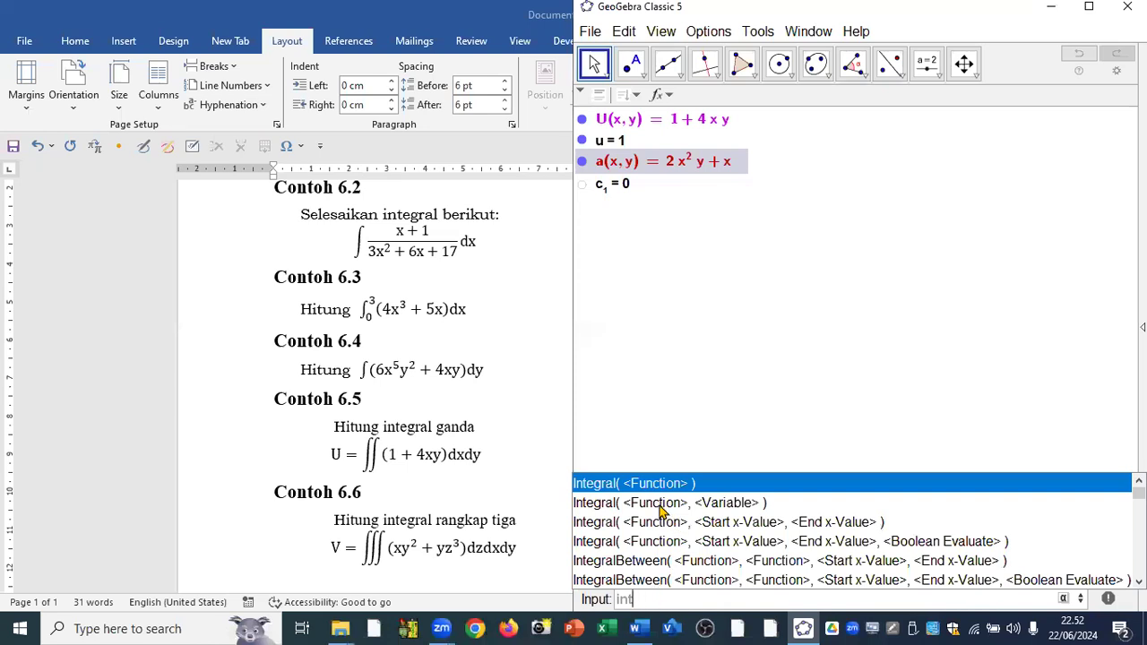
click(664, 504)
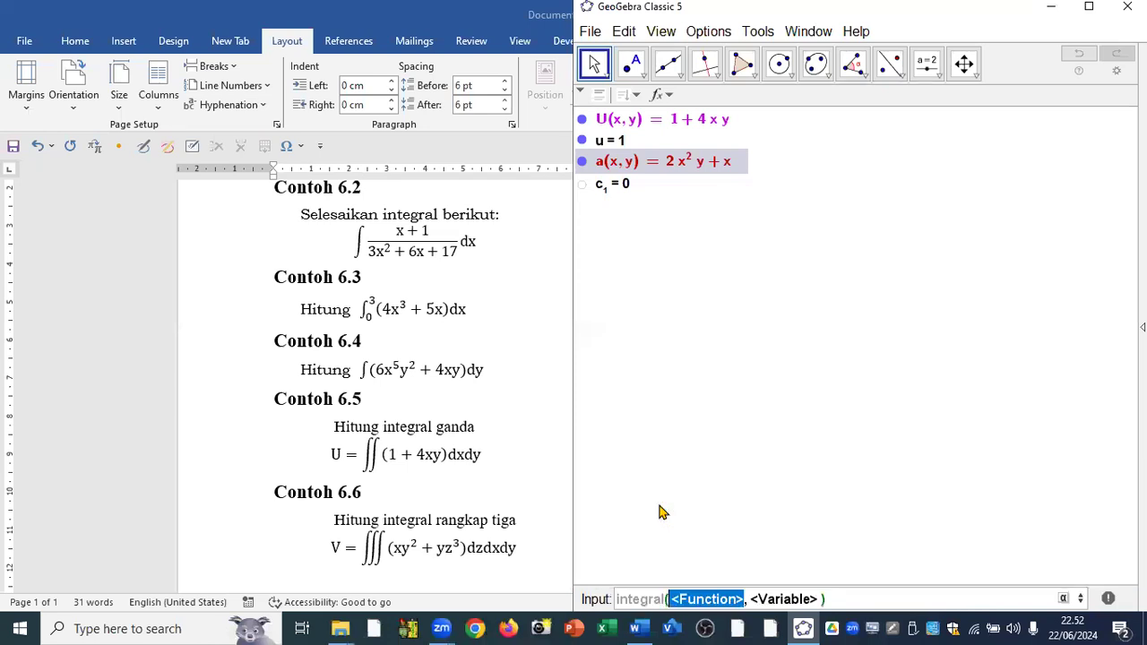
click(615, 170)
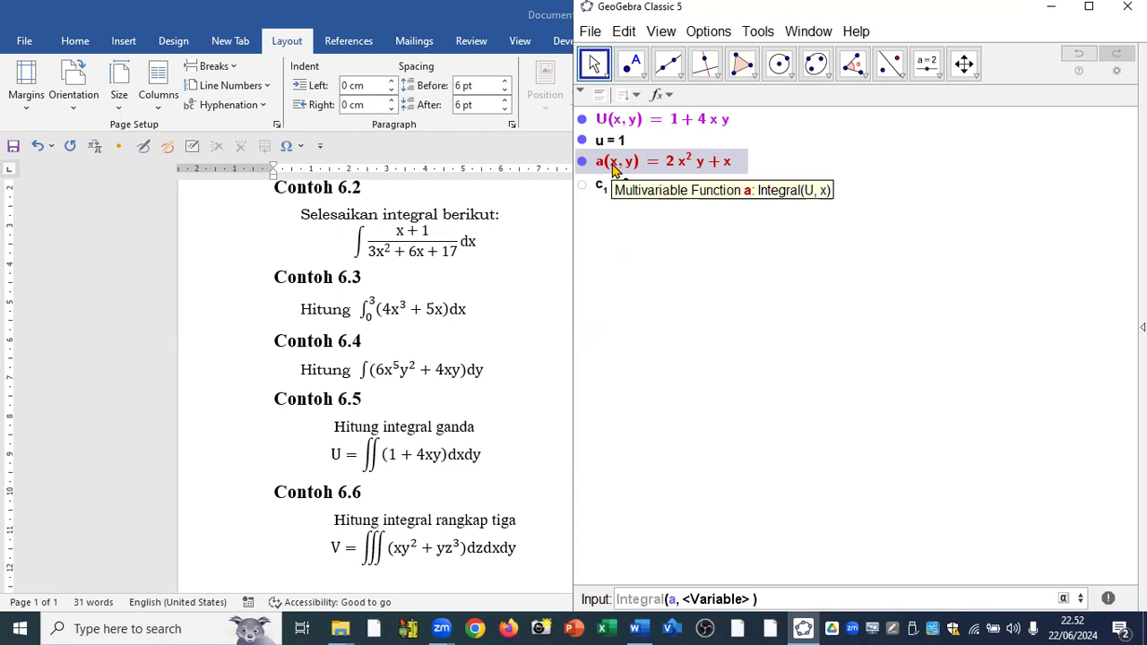
key(Tab)
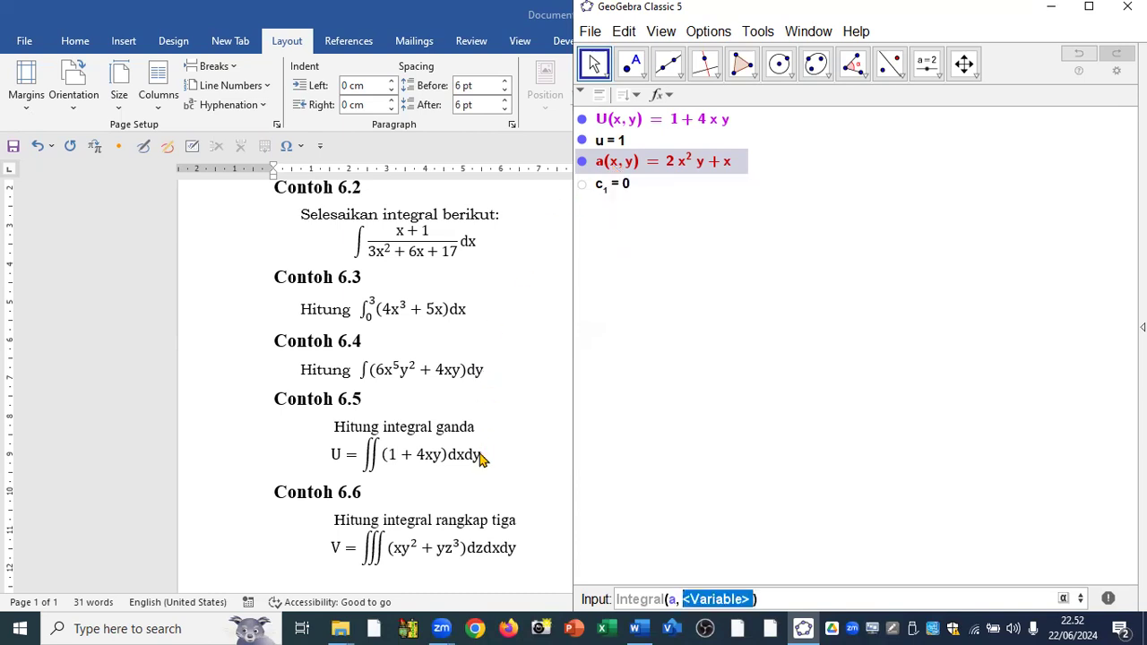
text(y)
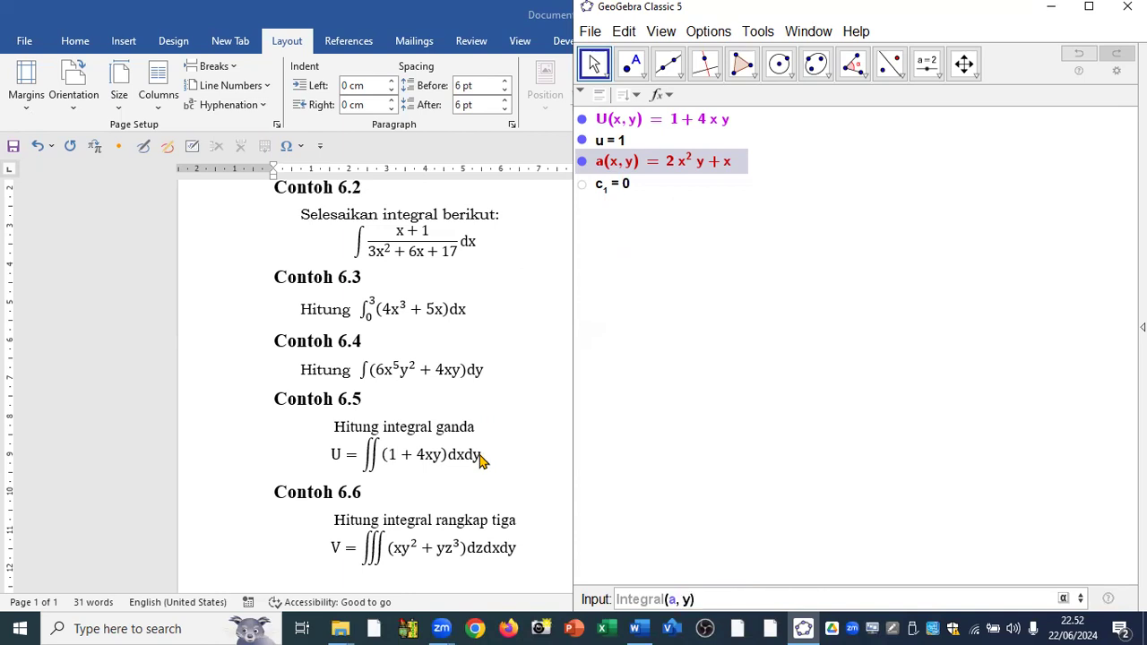
key(Return)
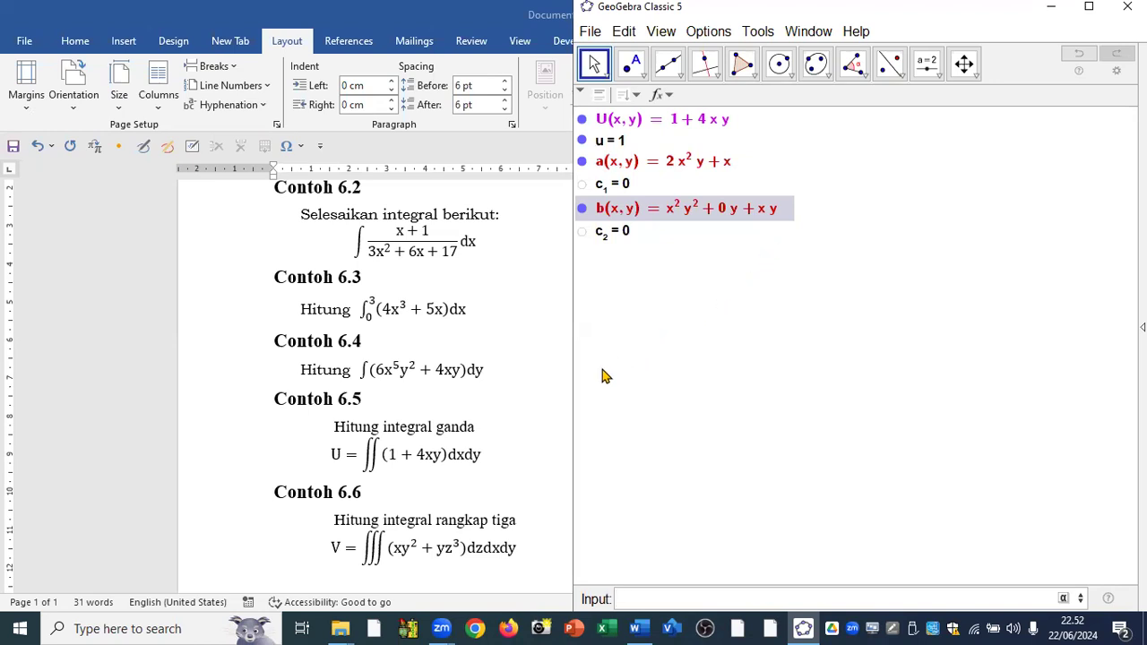
Delete the function U with its integrals, the slider u and both leftover integration constants
scroll(494, 461, down, 2)
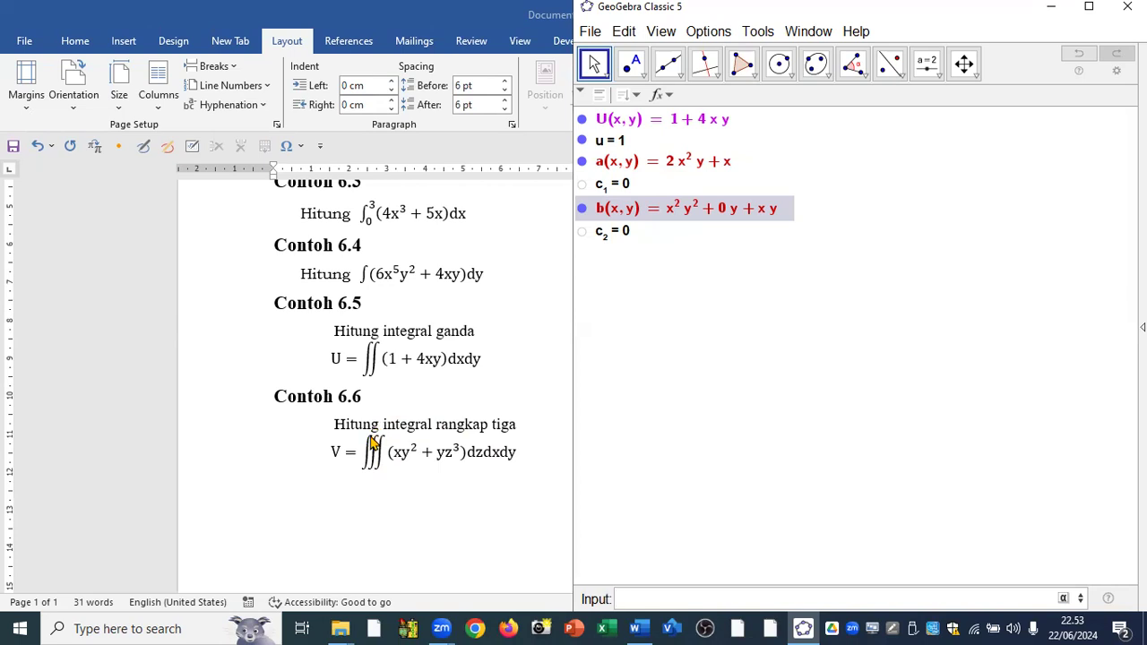
right_click(629, 122)
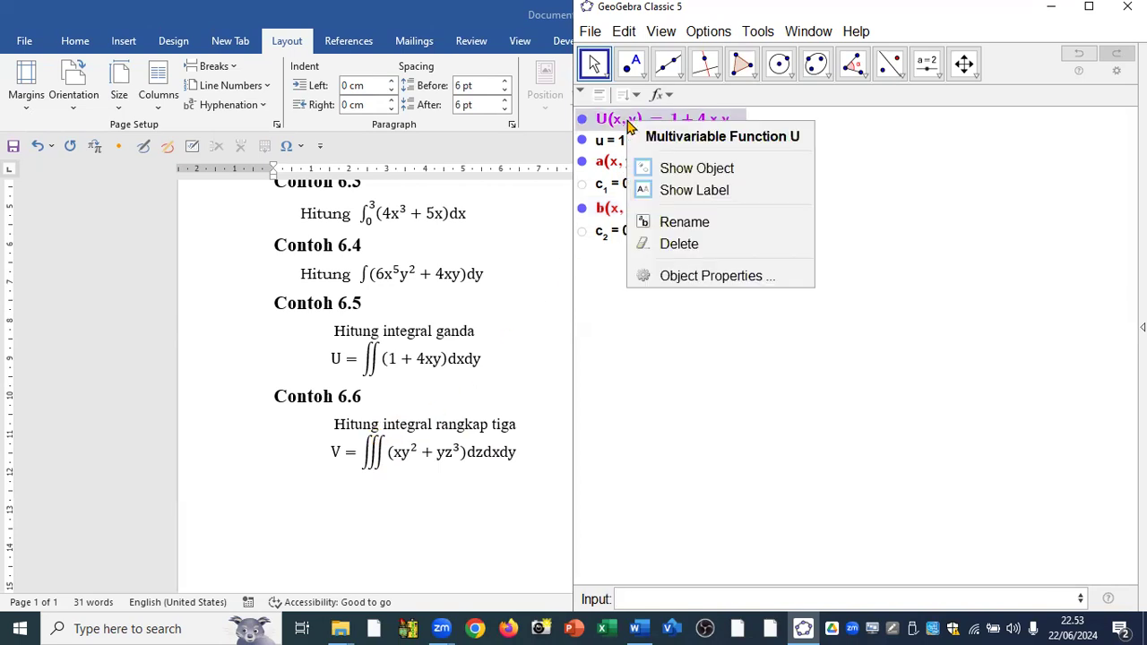
click(672, 246)
right_click(621, 118)
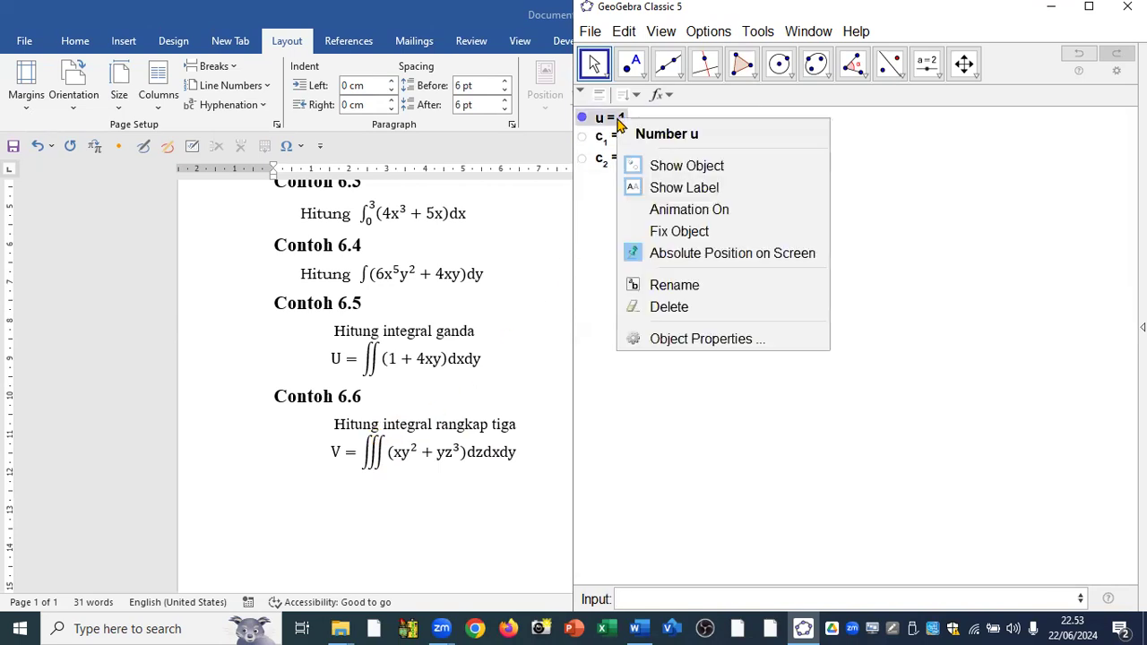
click(661, 314)
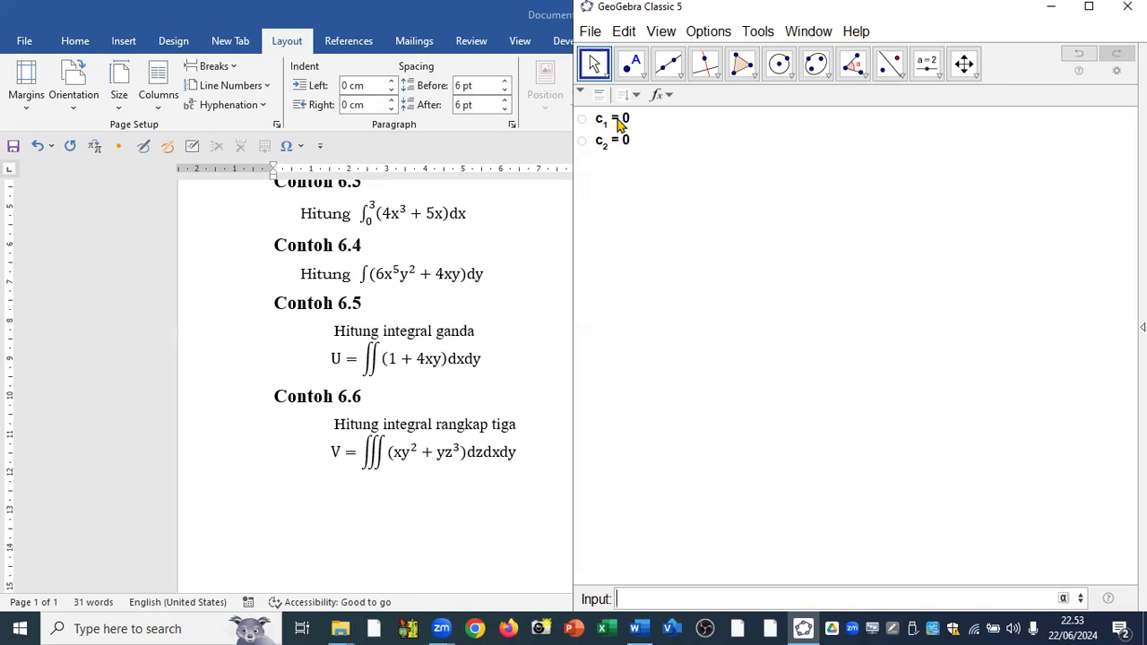
right_click(617, 121)
click(654, 222)
right_click(620, 119)
click(659, 226)
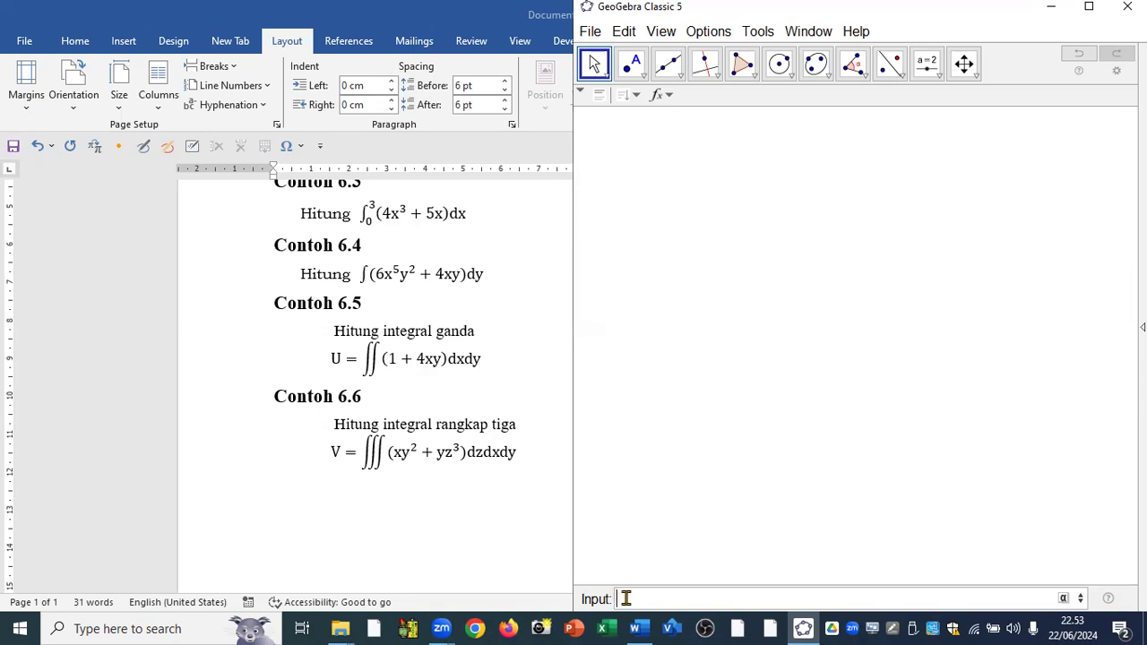
Define the Contoh 6.6 function V(x,y,z)=xy^2+yz^3
text(V()
text(x,y,z)
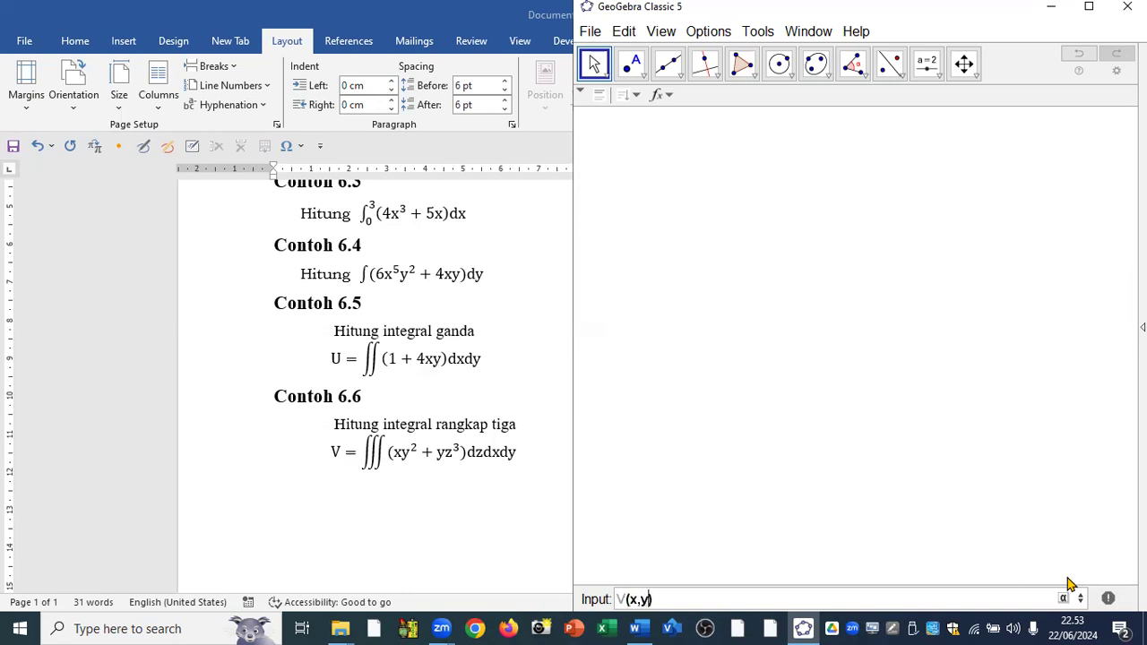
text()=xy^2+y)
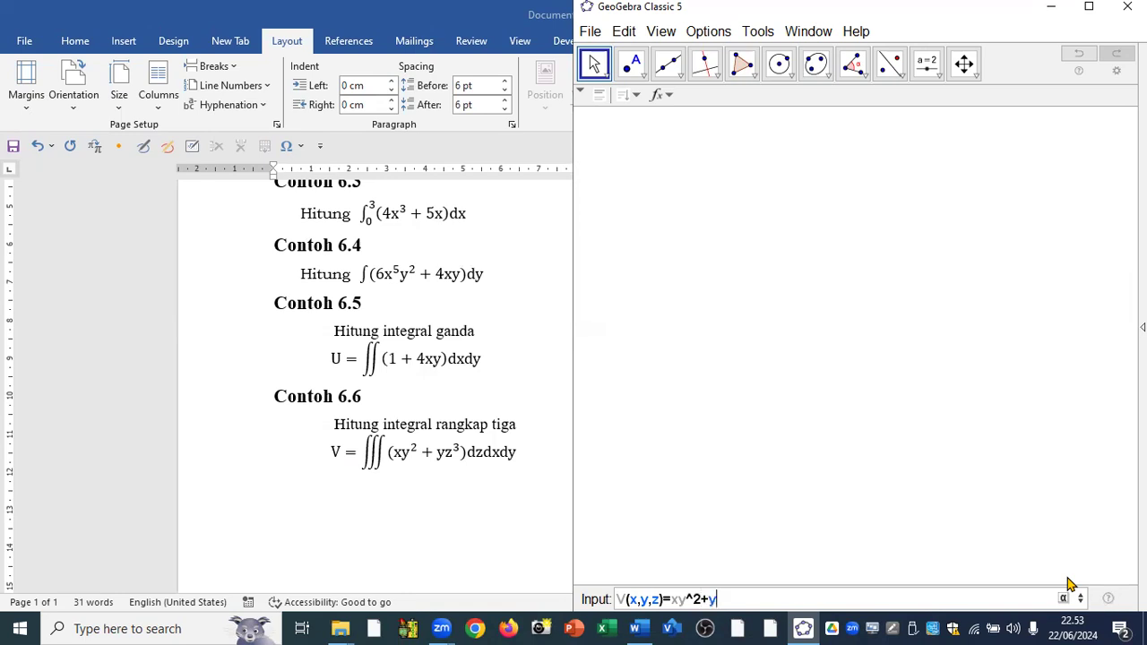
text(z^3)
key(Return)
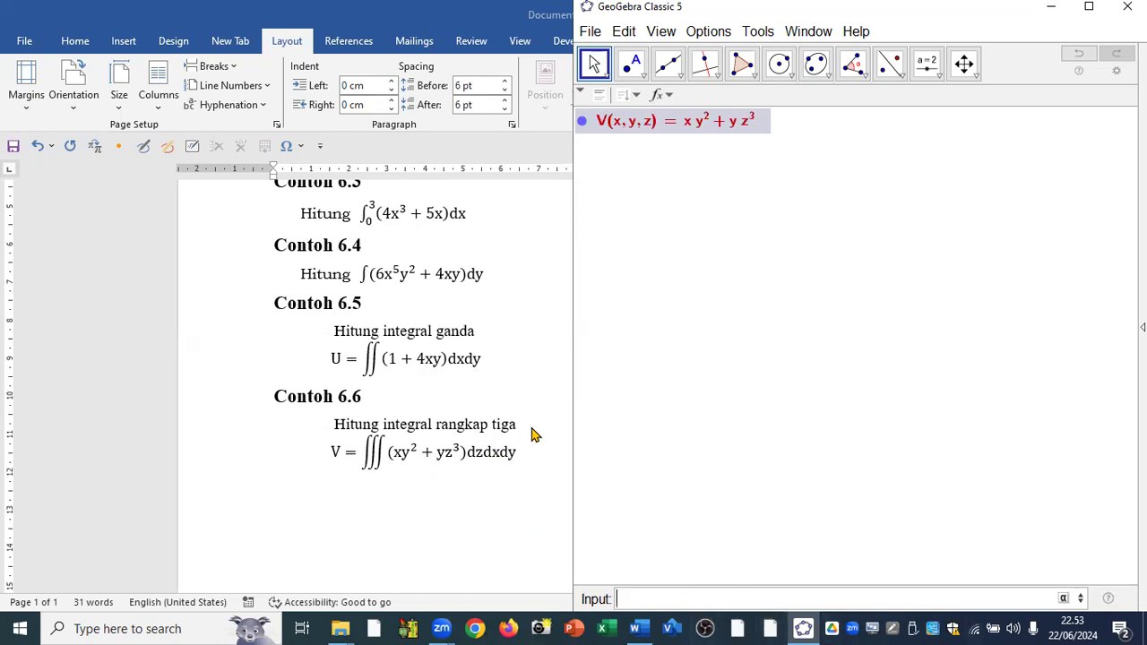
Compute the integral of V with respect to the variable z
text(Int)
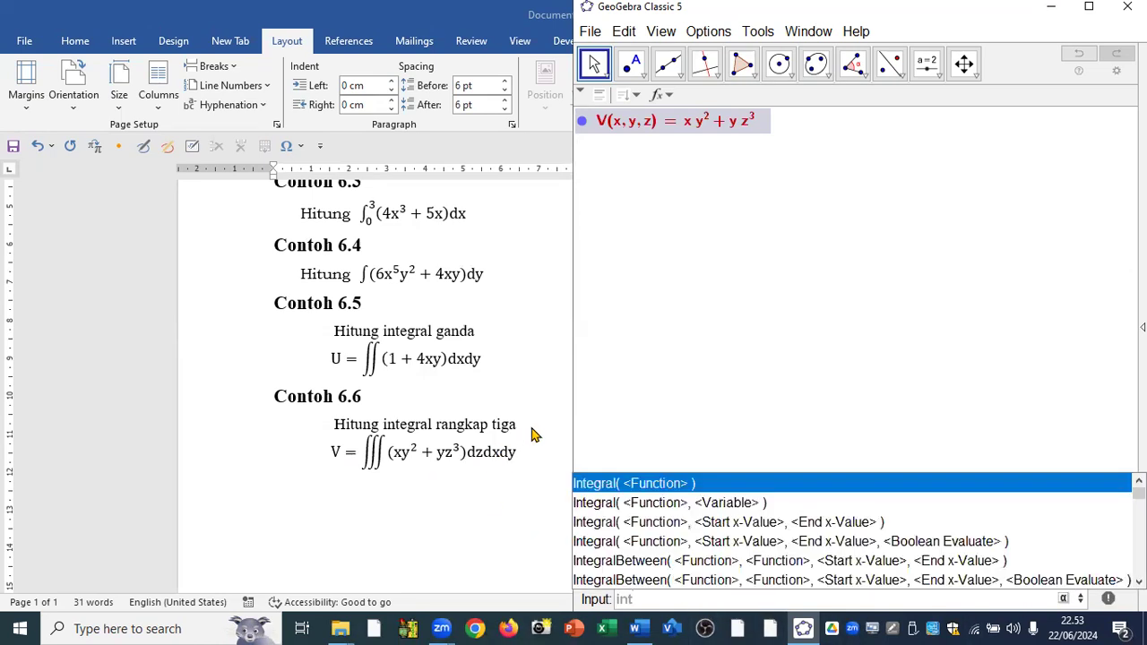
click(658, 503)
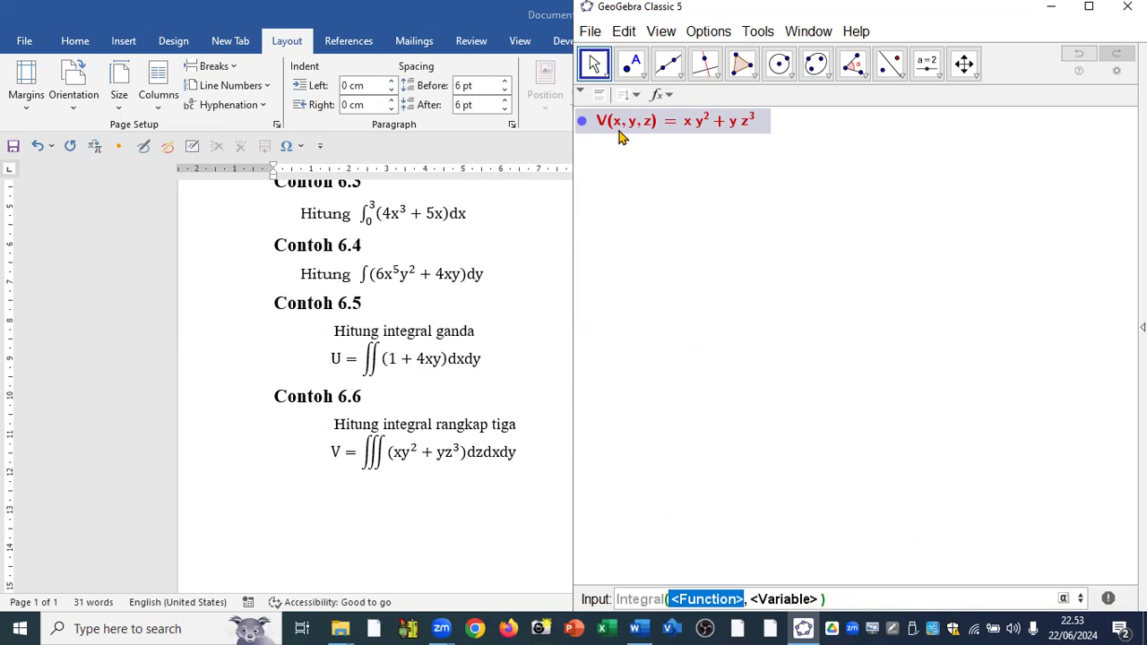
text(V)
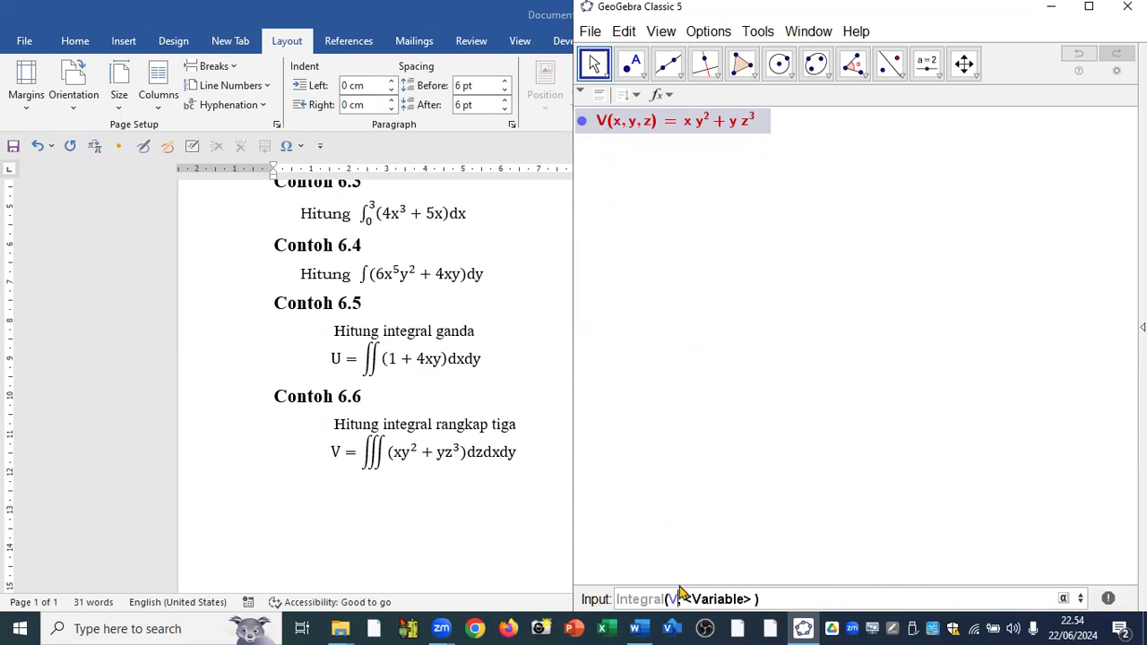
key(Tab)
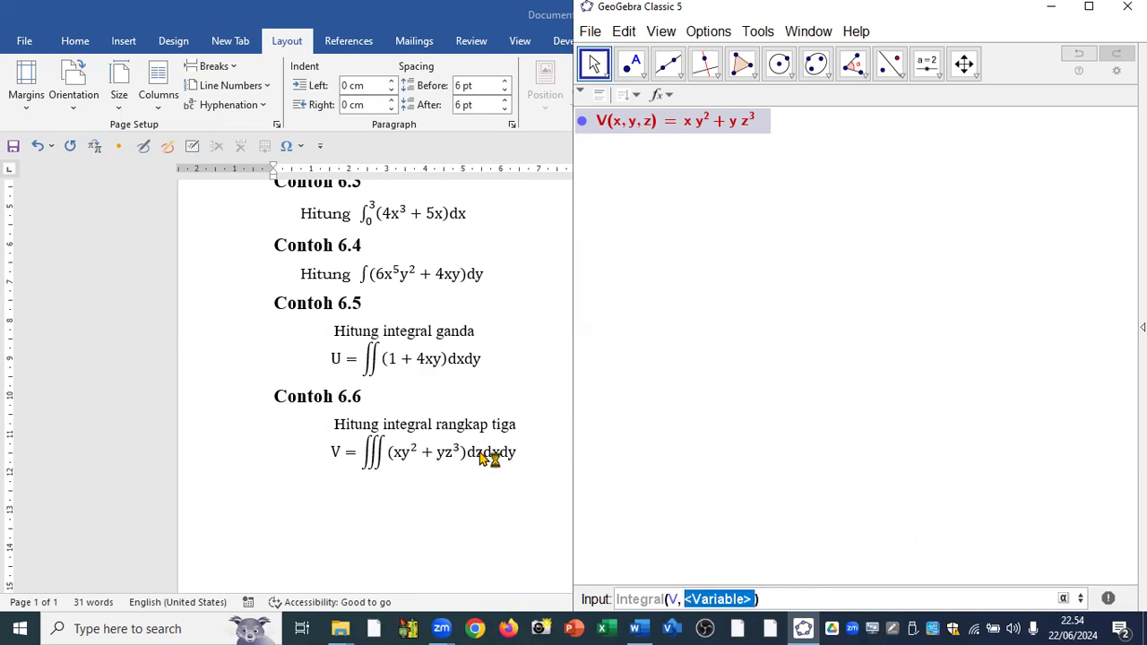
text(z)
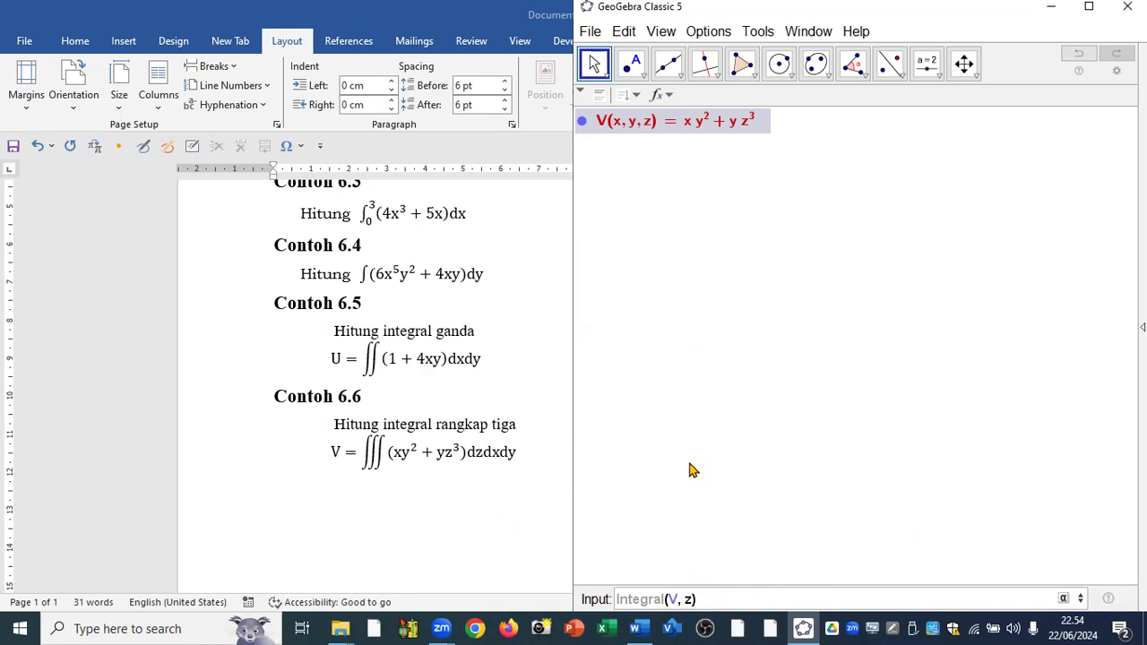
key(Return)
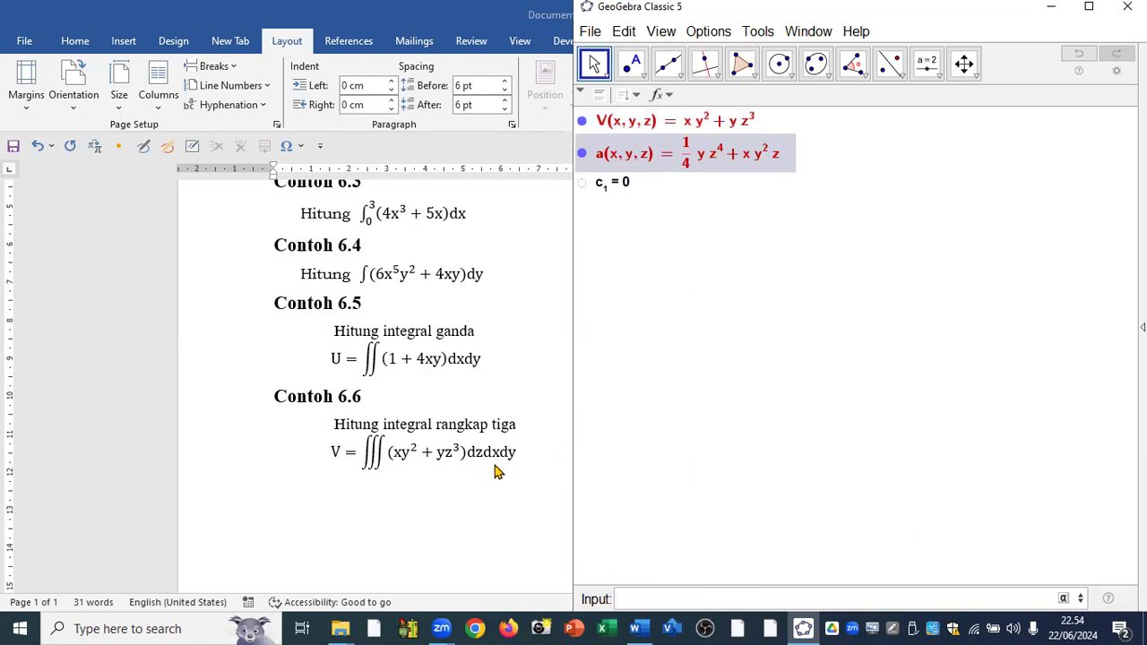
Compute the integral of the function a(x,y,z) with respect to the variable x
text(int)
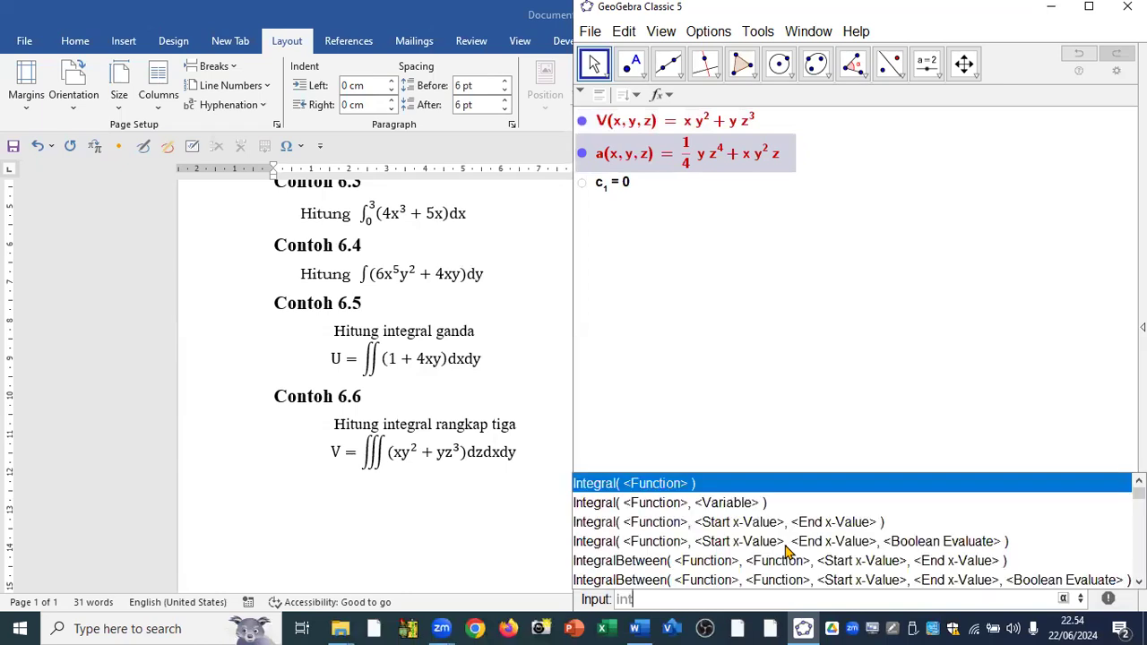
click(733, 511)
click(733, 511)
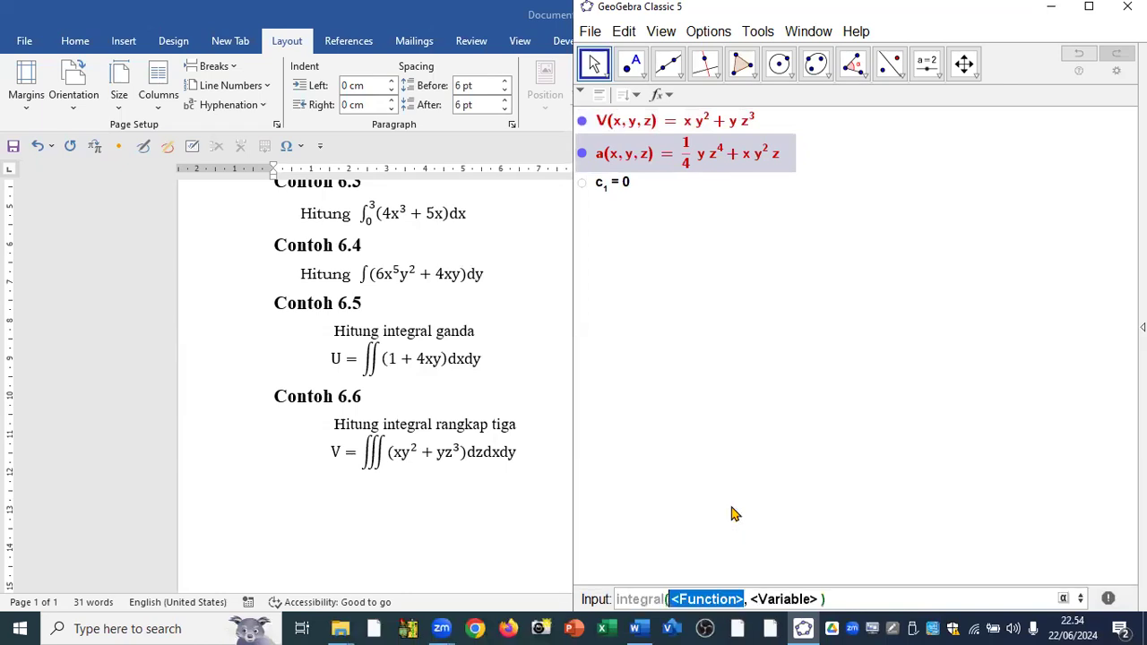
click(639, 170)
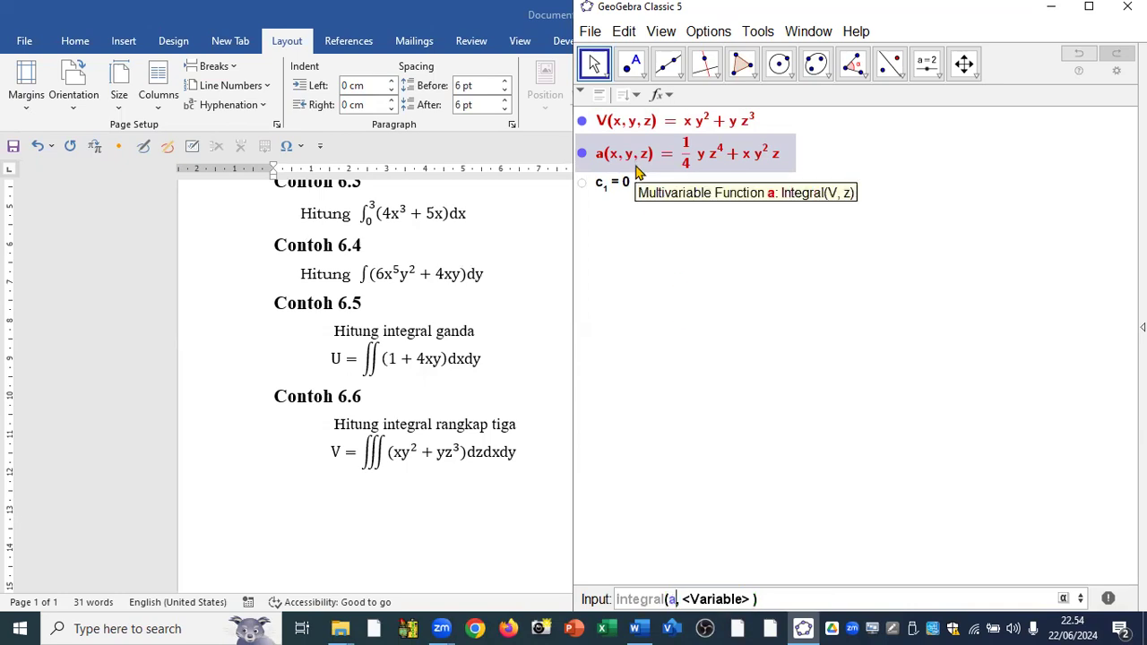
key(Tab)
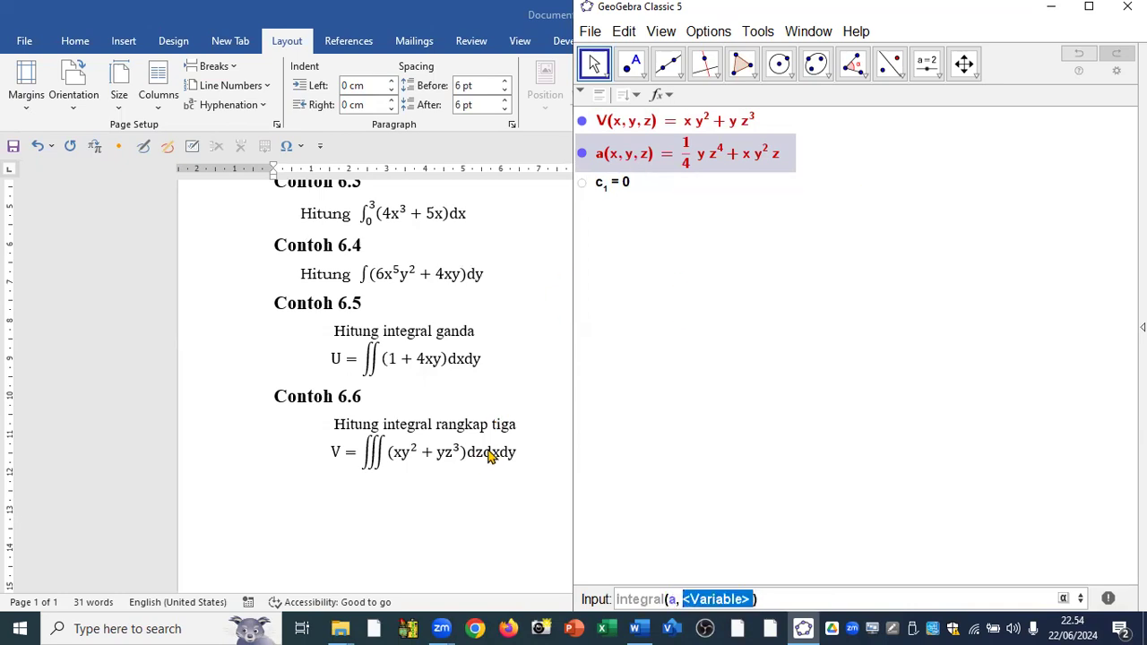
text(x)
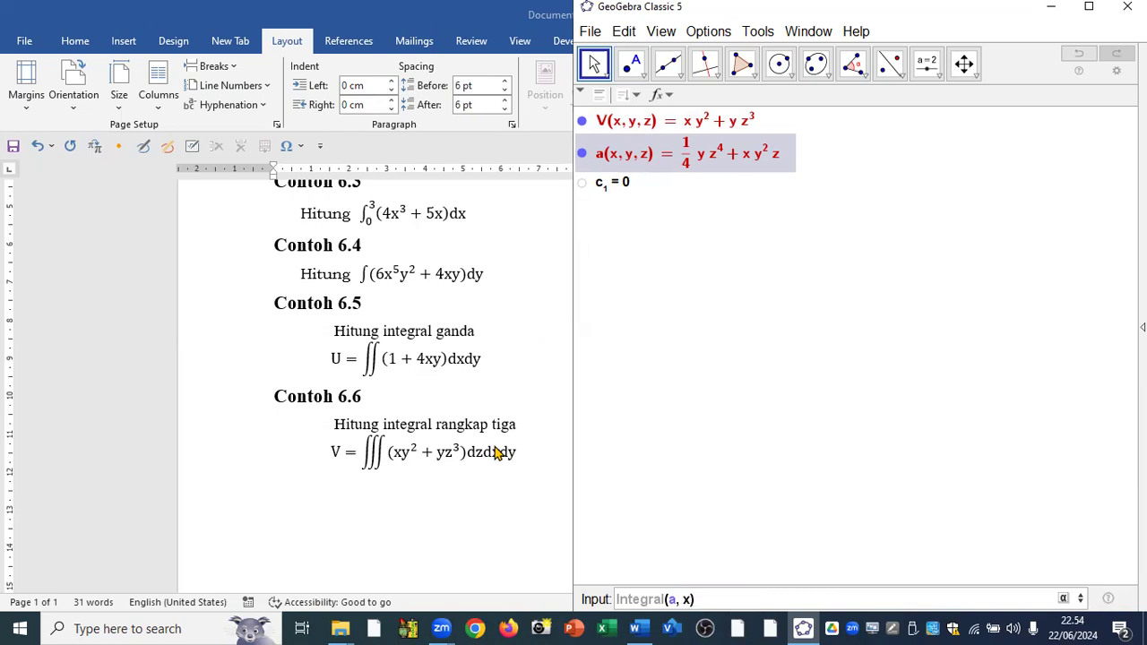
key(Return)
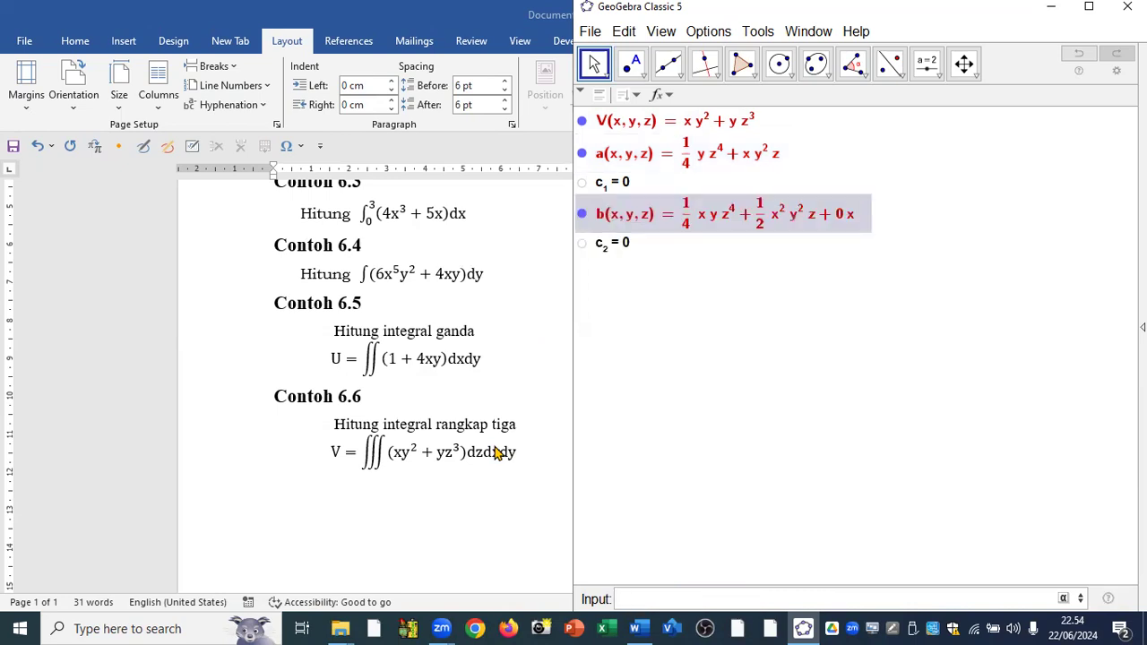